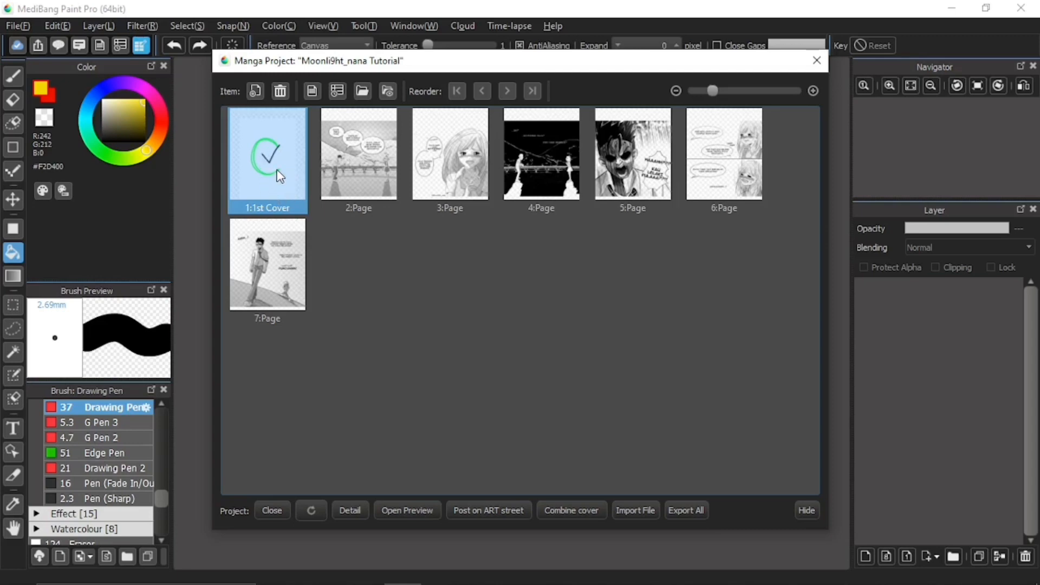
- Move the 1st Cover item one place back in the page order and try to combine the covers
left_click(508, 90)
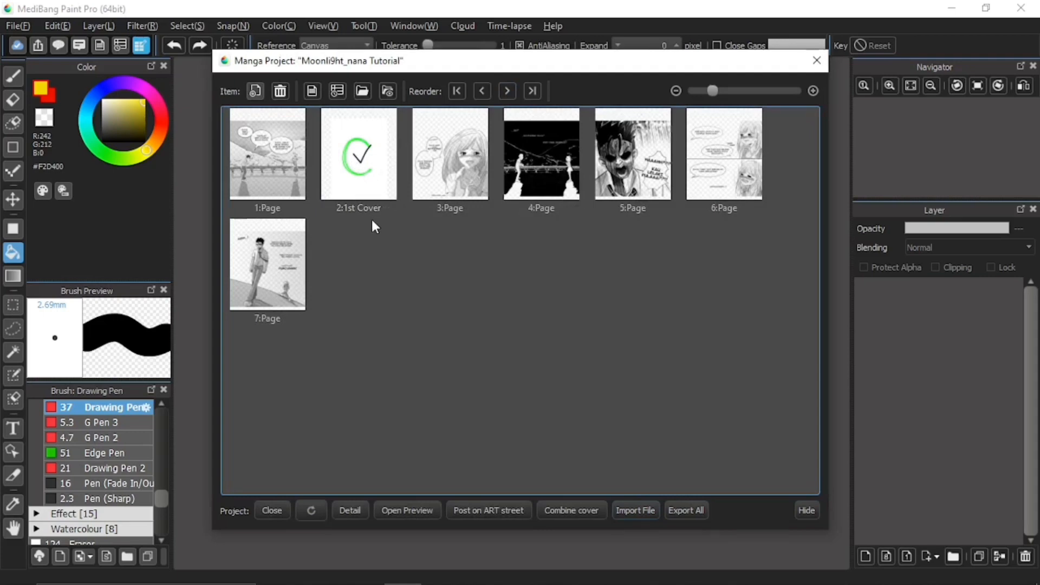
left_click(570, 508)
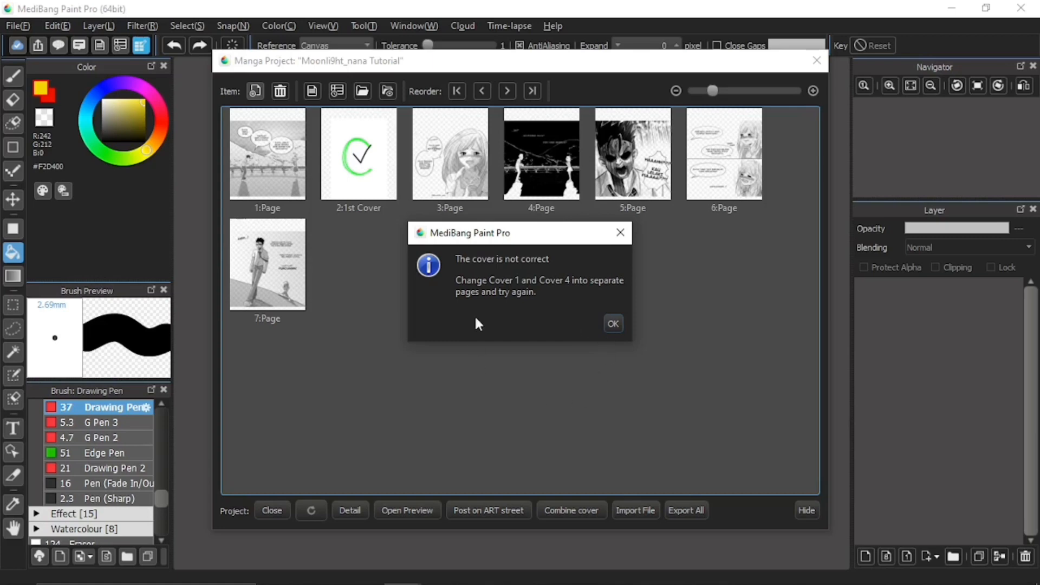
left_click(613, 324)
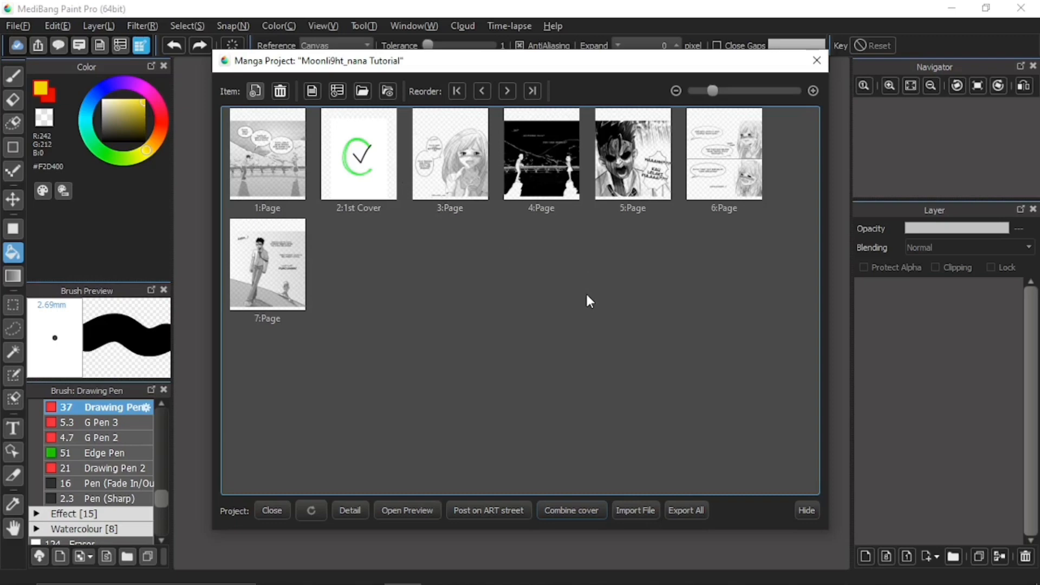
left_click(572, 511)
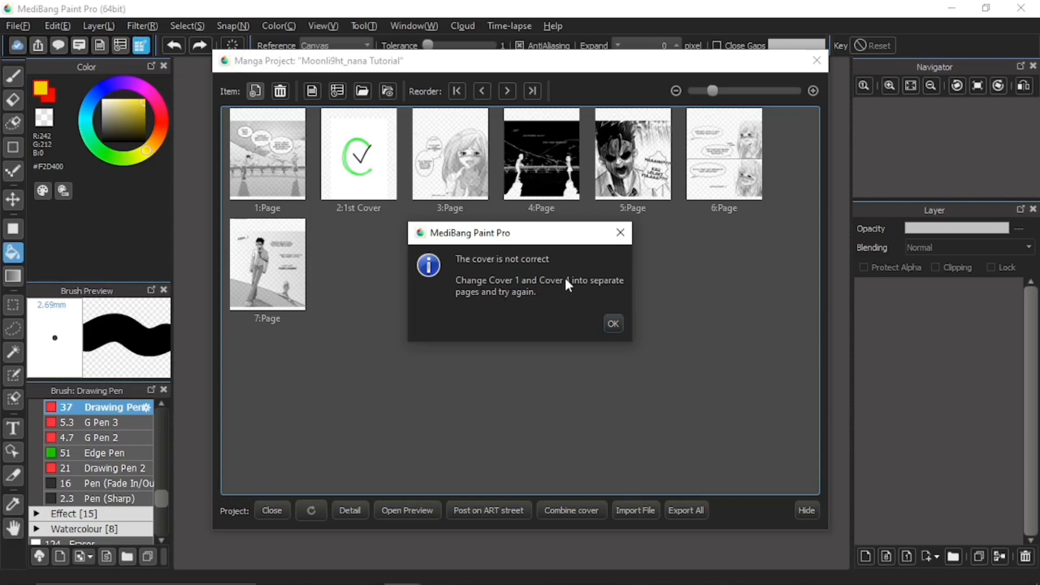
left_click(614, 322)
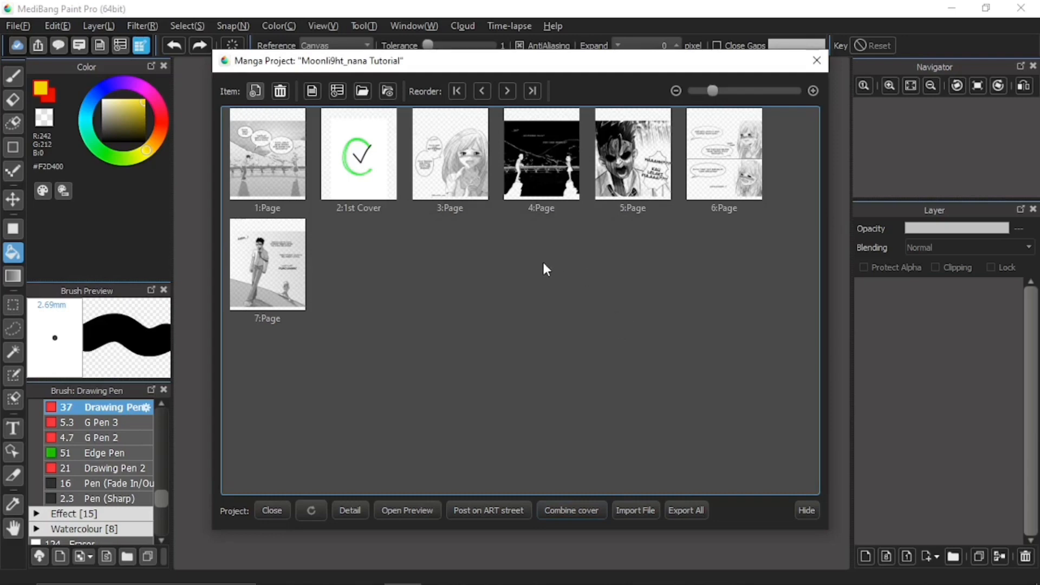
- Add a new last item titled "Backcover" with the manga item type 4th Cover (Outside Back)
left_click(256, 97)
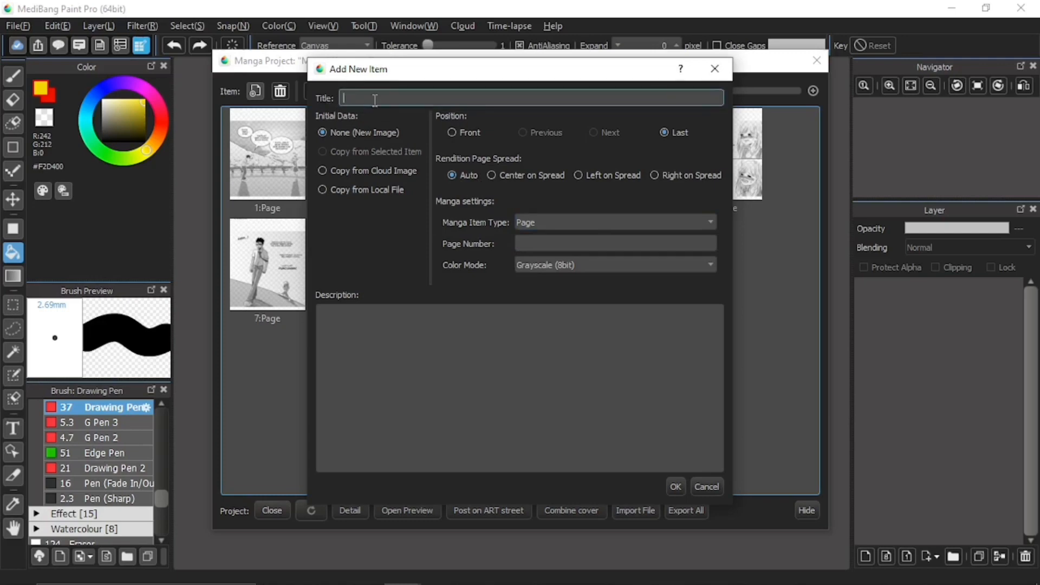
type("Back")
key("BackSpace")
type("cover")
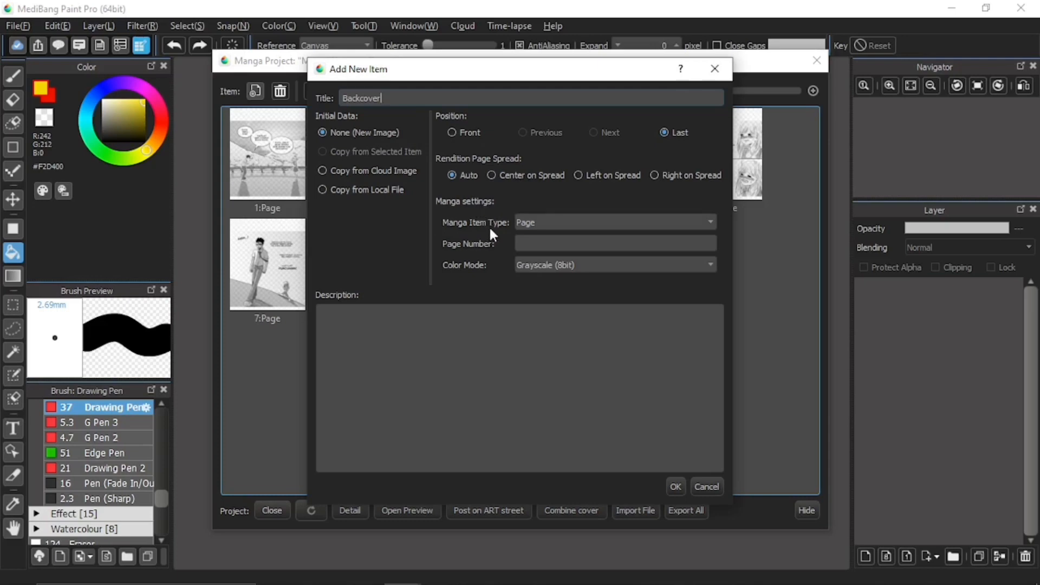
left_click(566, 224)
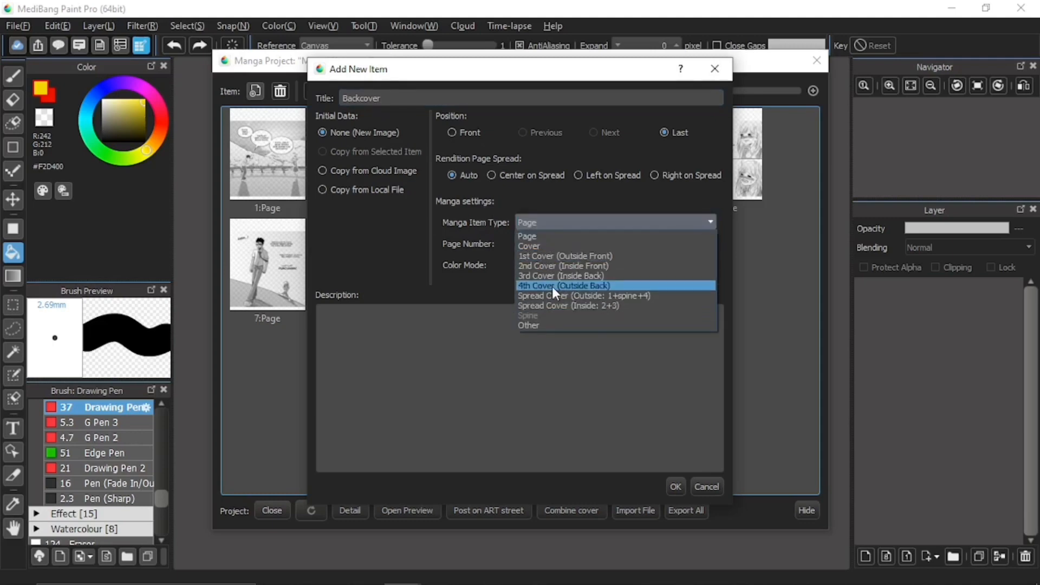
left_click(597, 287)
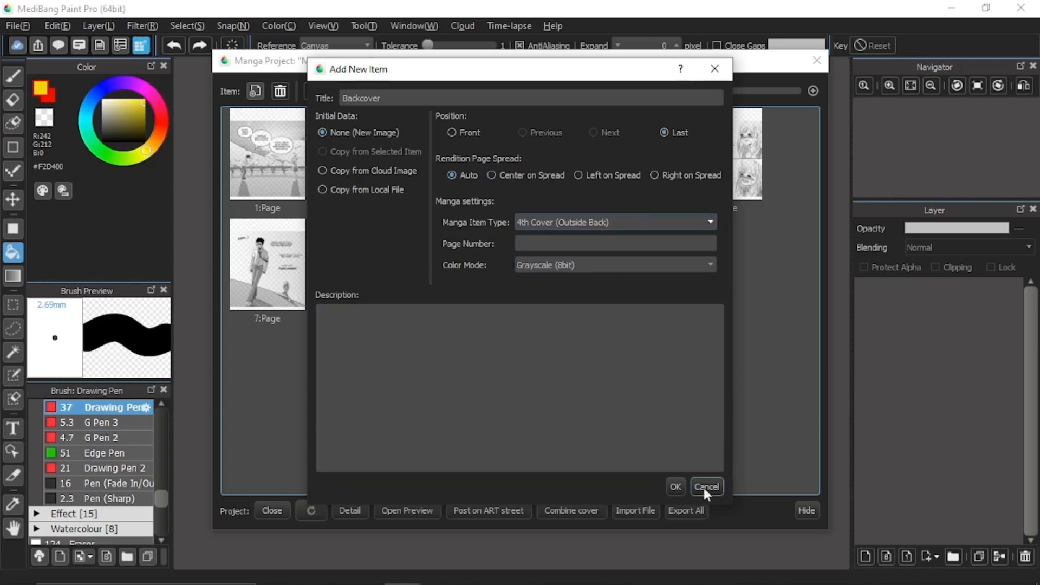
left_click(675, 487)
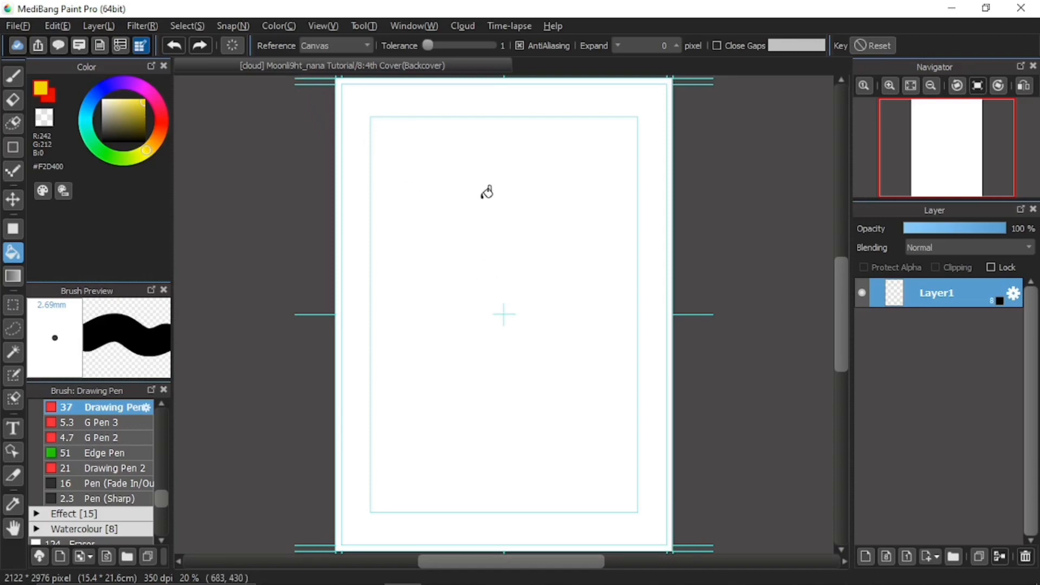
- Handwrite "B. Cover" across the back cover page with the brush, using the red swatch as drawing colour, and save the page
left_click(13, 76)
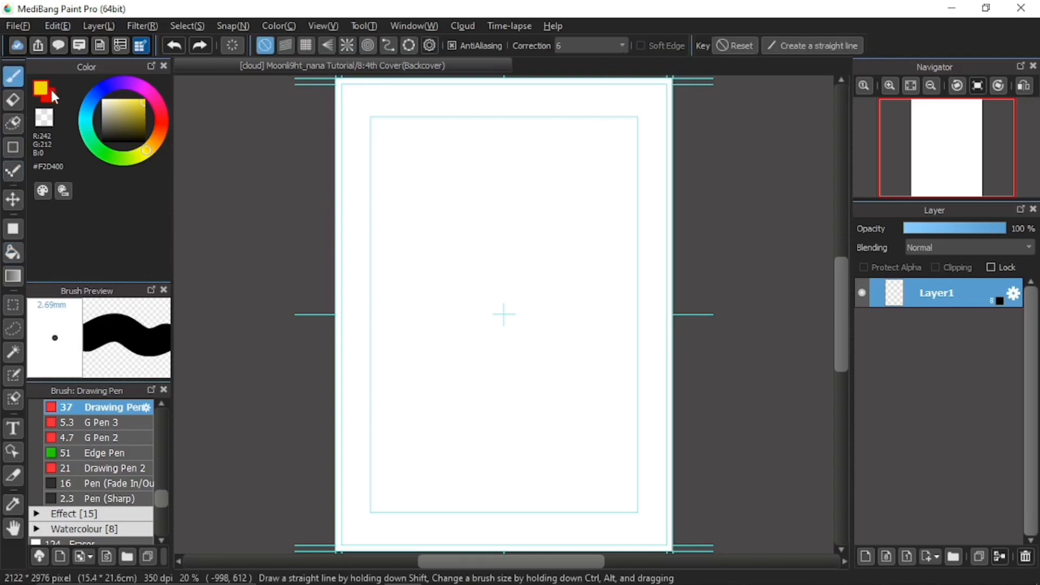
left_click(39, 87)
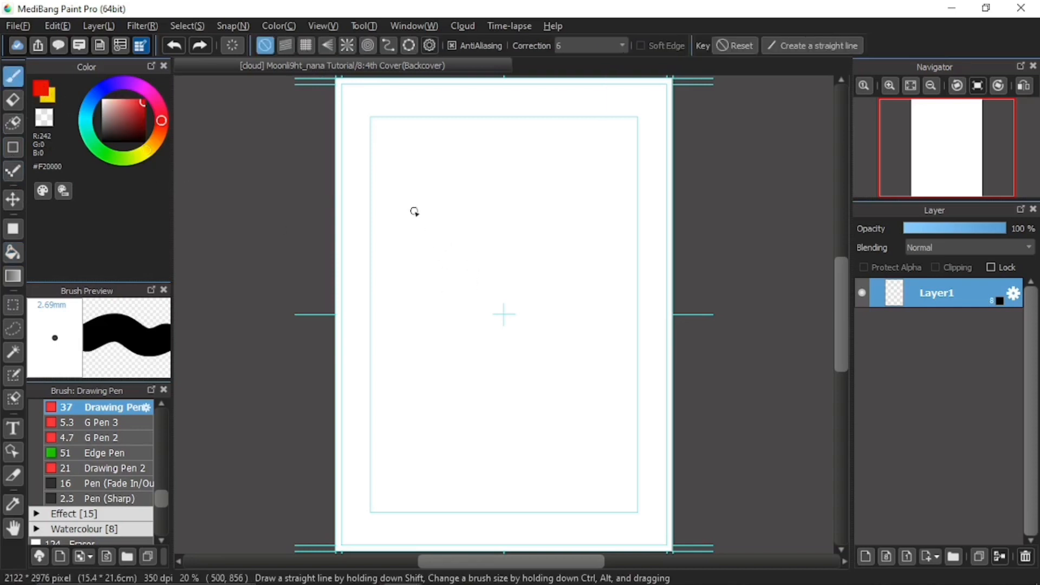
left_click_drag(413, 167, 406, 256)
mouse_move(414, 168)
left_mouse_down()
mouse_move(455, 214)
mouse_move(441, 224)
mouse_move(475, 270)
mouse_move(401, 265)
left_mouse_up()
left_click(521, 266)
mouse_move(406, 373)
left_mouse_down()
mouse_move(381, 372)
mouse_move(420, 451)
left_mouse_up()
mouse_move(453, 395)
left_mouse_down()
mouse_move(466, 444)
mouse_move(459, 398)
mouse_move(502, 445)
mouse_move(536, 395)
left_mouse_up()
left_click_drag(529, 434, 576, 446)
left_click_drag(591, 405, 637, 402)
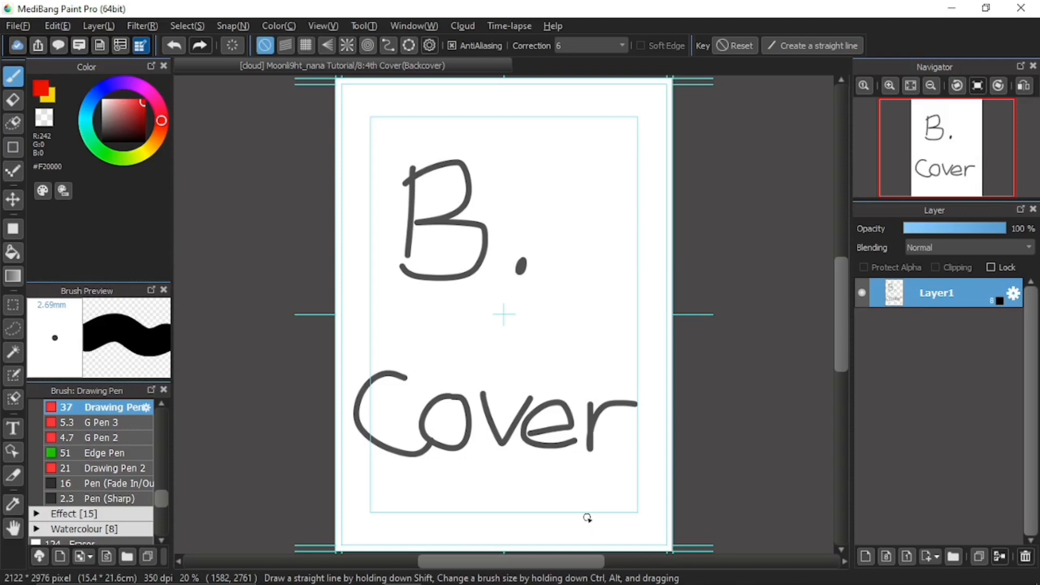
key("ctrl+s")
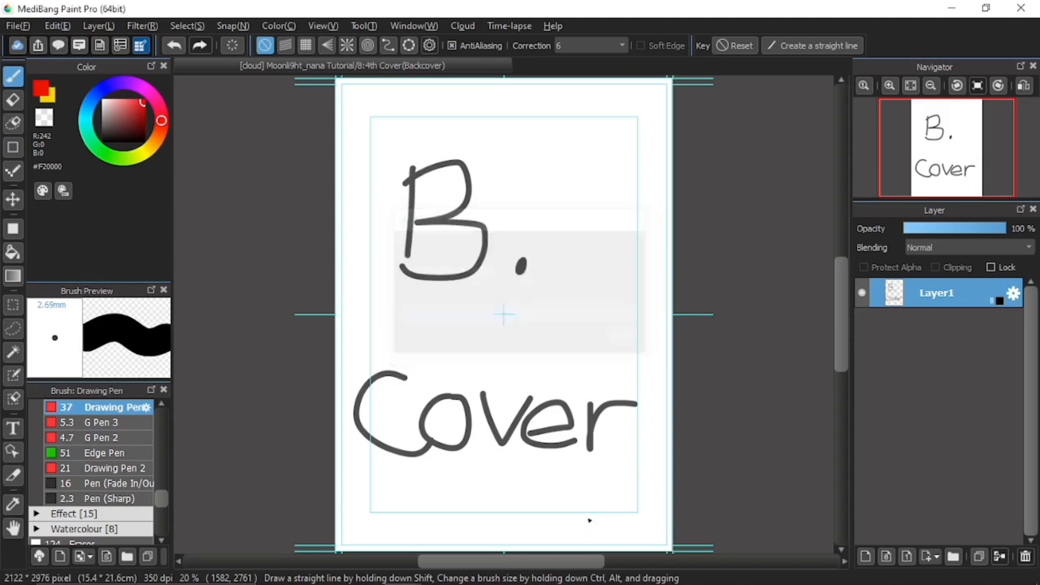
- Show the manga project's page overview again and refresh its thumbnails
left_click(140, 46)
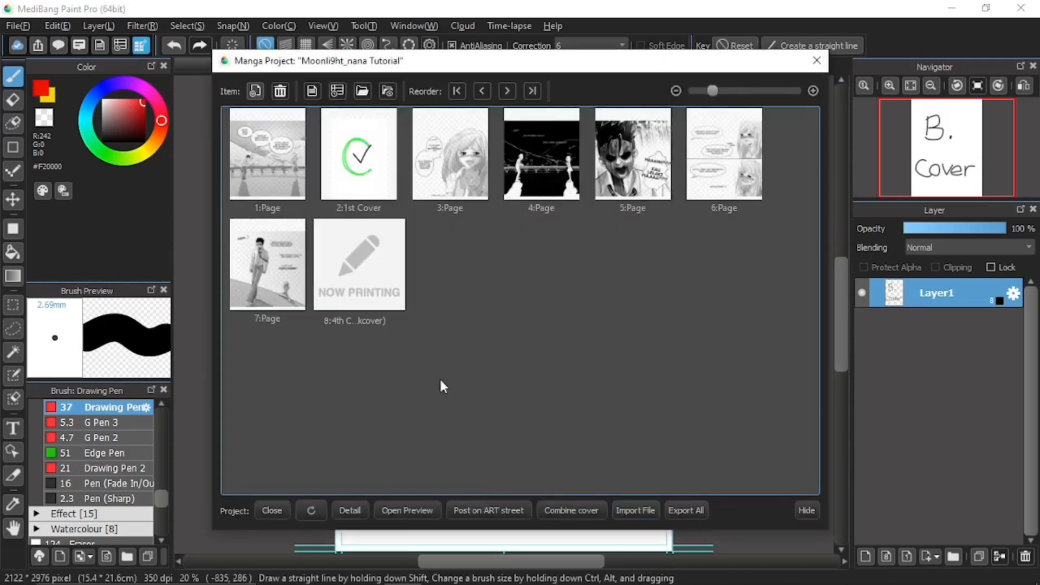
left_click(312, 509)
left_click(319, 511)
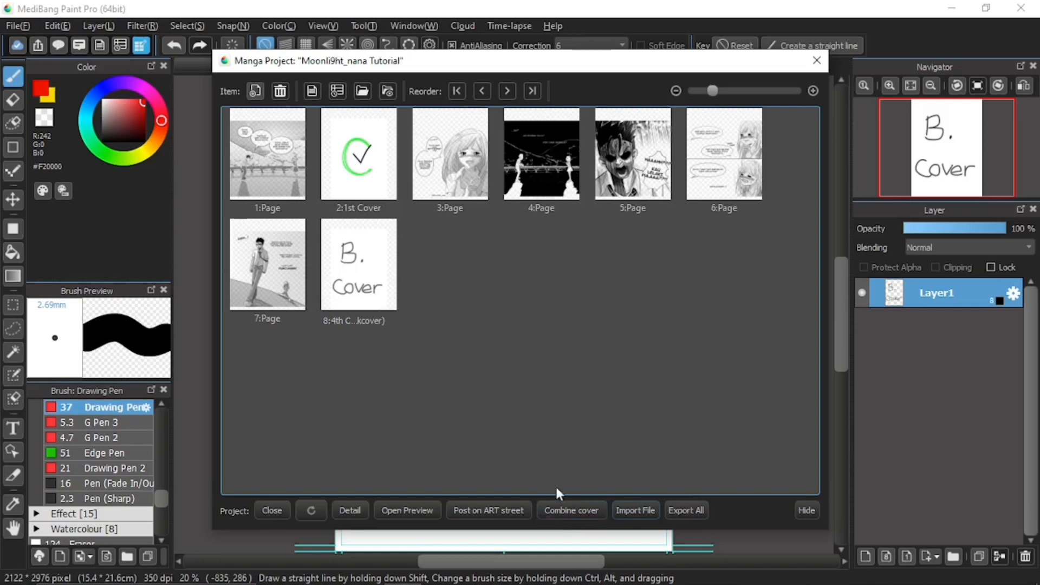
- Title the 1st cover item "Front cover" in its details, keeping the type 1st Cover (Outside Front), and apply the update
left_click(369, 177)
right_click(359, 138)
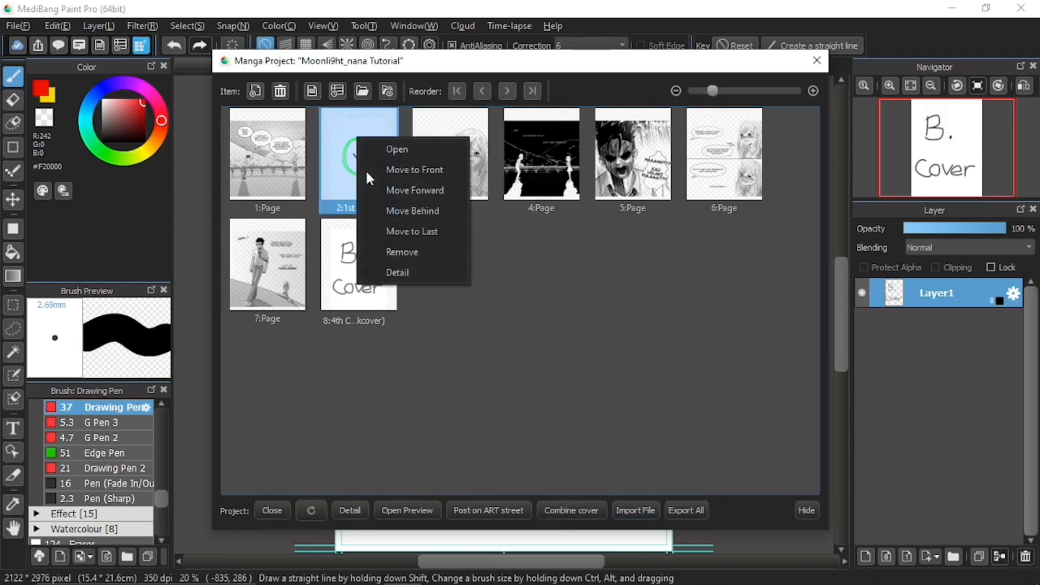
left_click(422, 274)
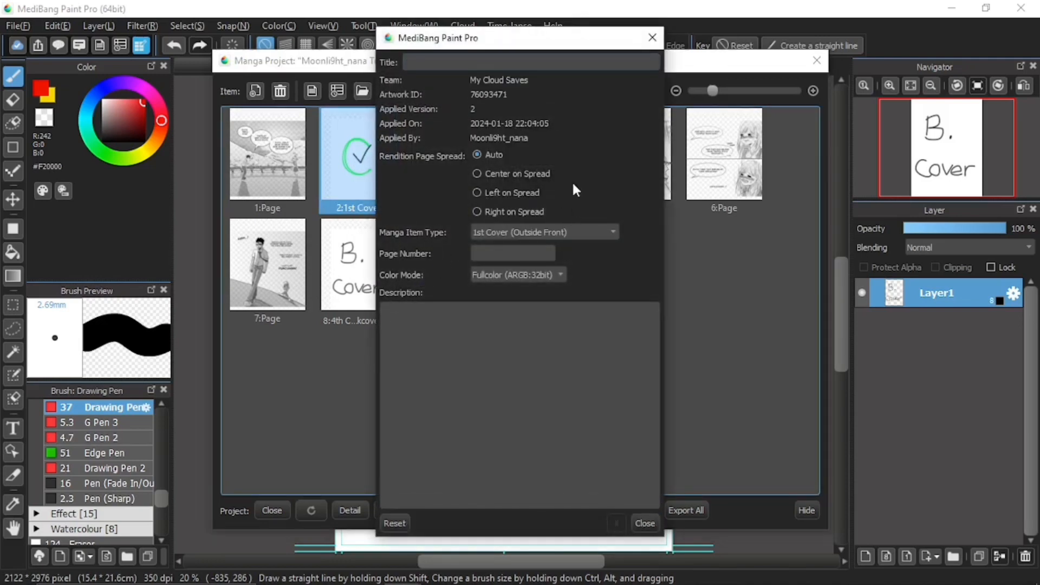
left_click(513, 60)
type("Front cover")
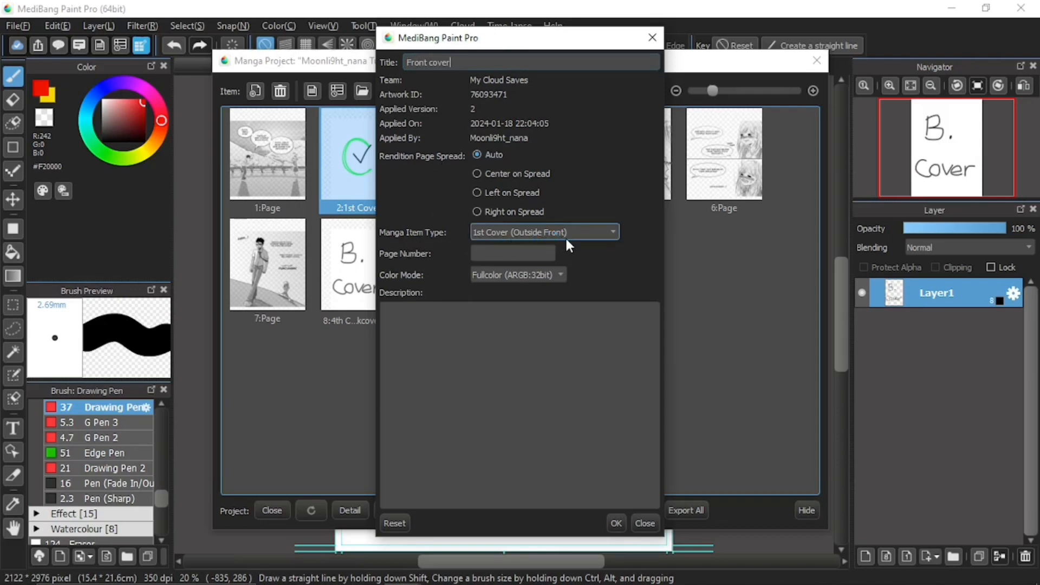
left_click(511, 234)
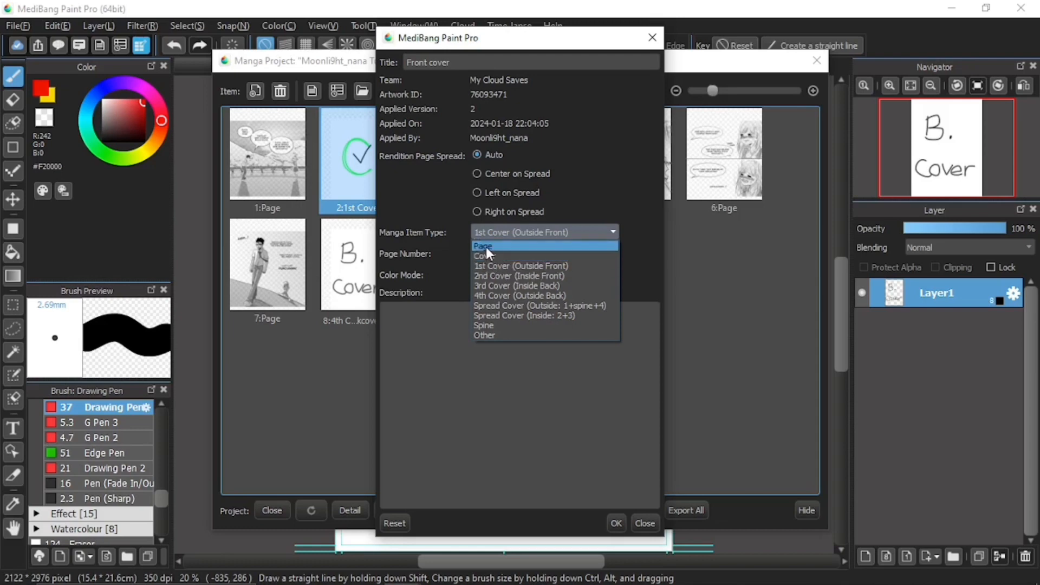
left_click(513, 266)
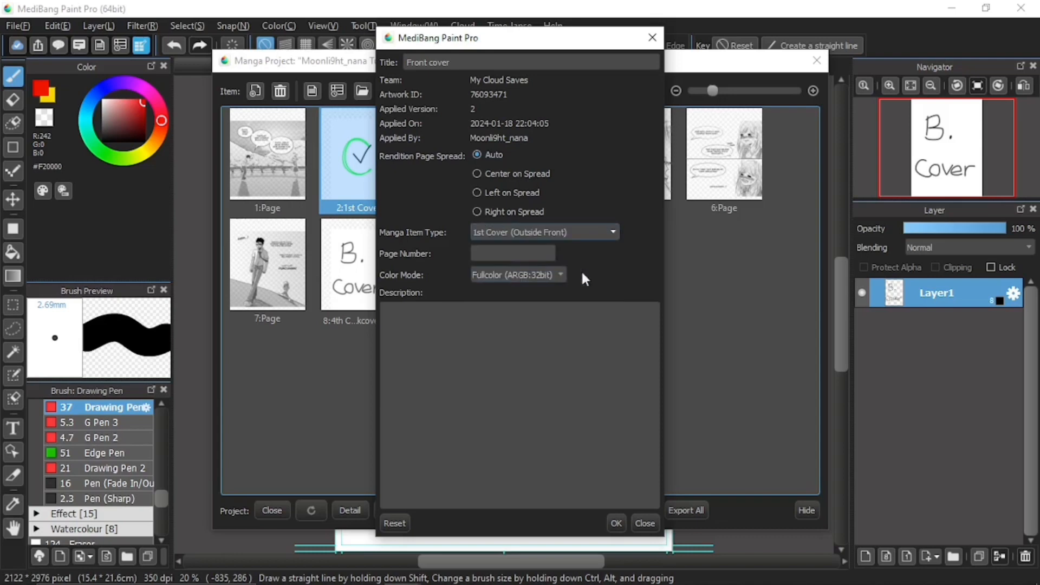
left_click(617, 524)
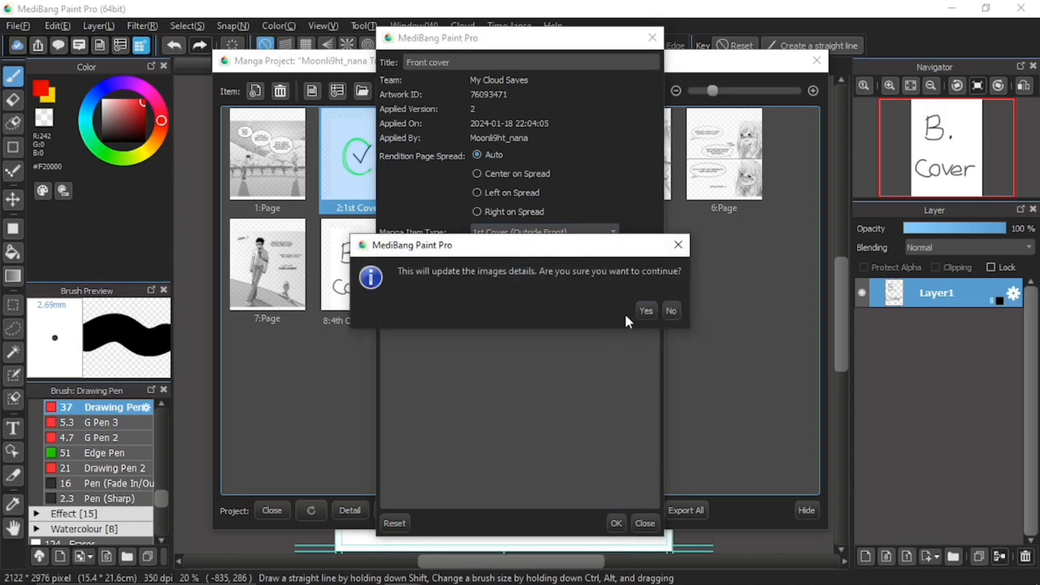
left_click(642, 311)
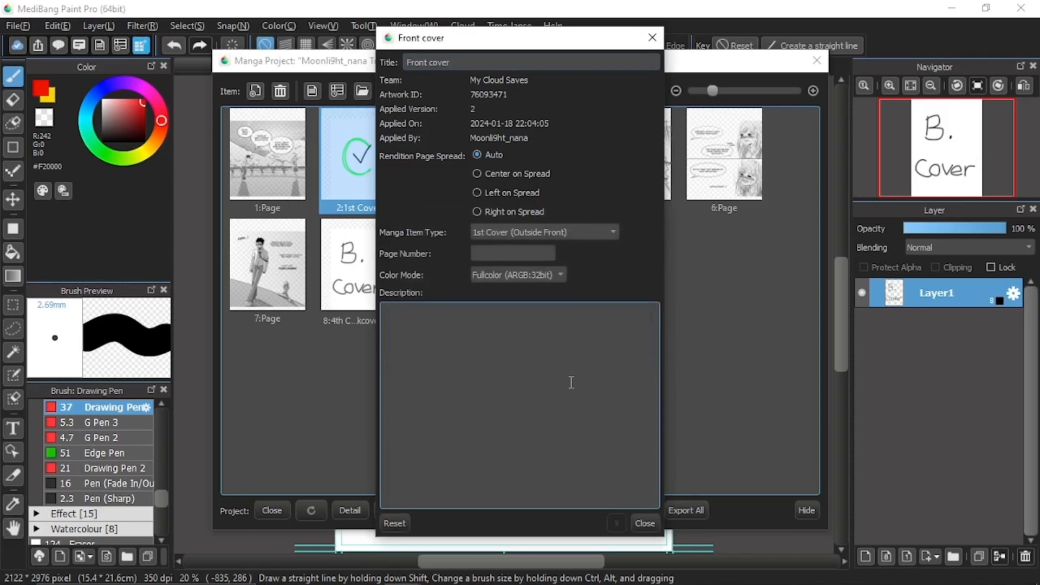
left_click(644, 523)
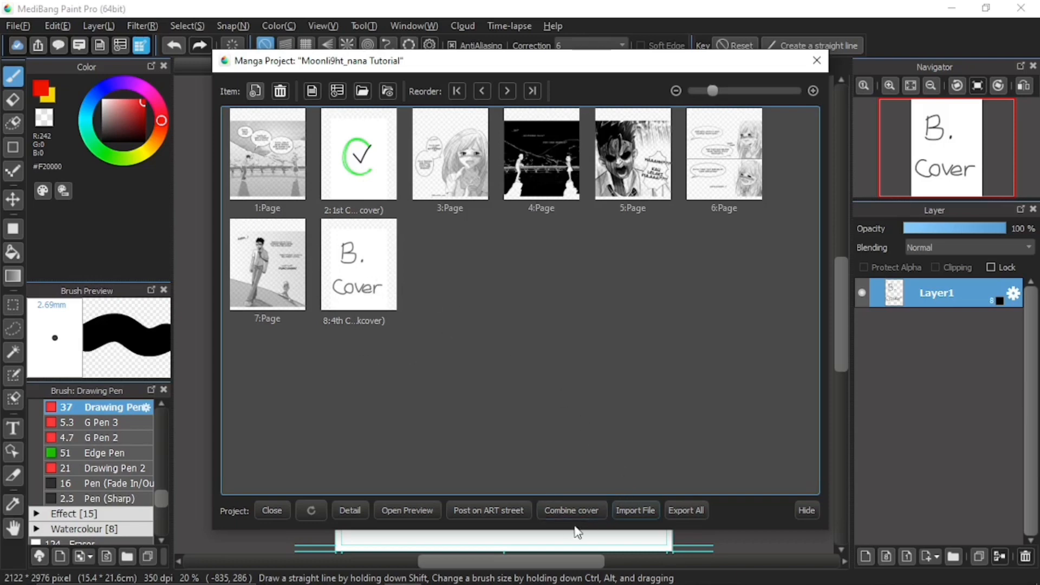
- Examine the Combine cover settings, including the cover titles and the layer merging options, and leave without merging
left_click(554, 516)
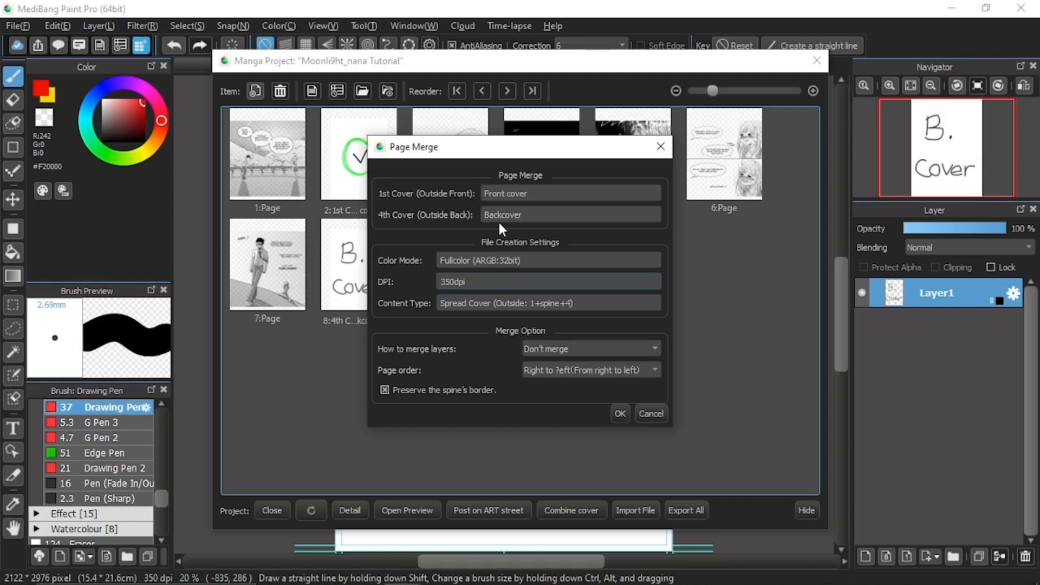
triple_click(532, 194)
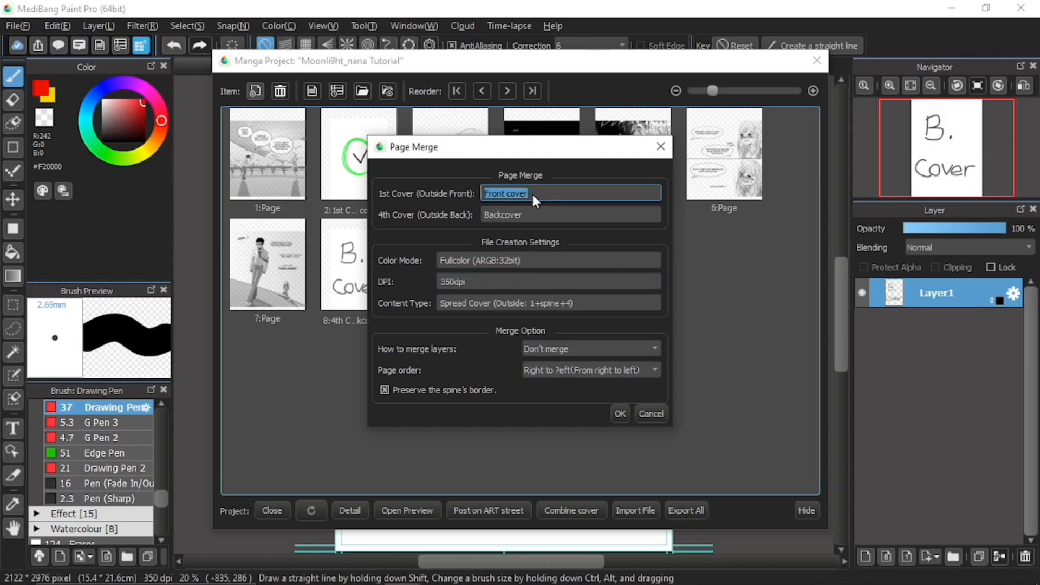
left_click(532, 194)
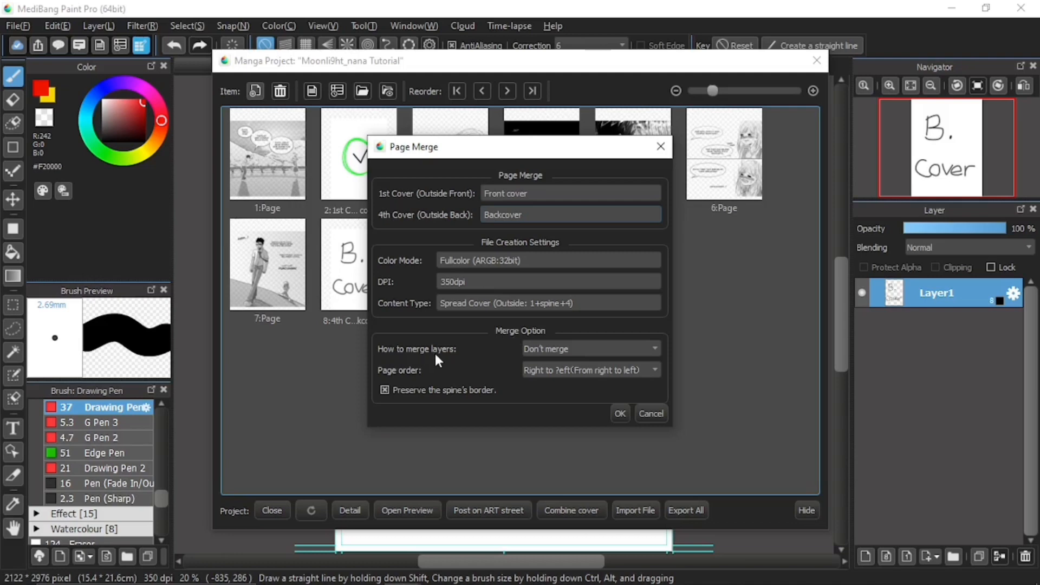
left_click(590, 350)
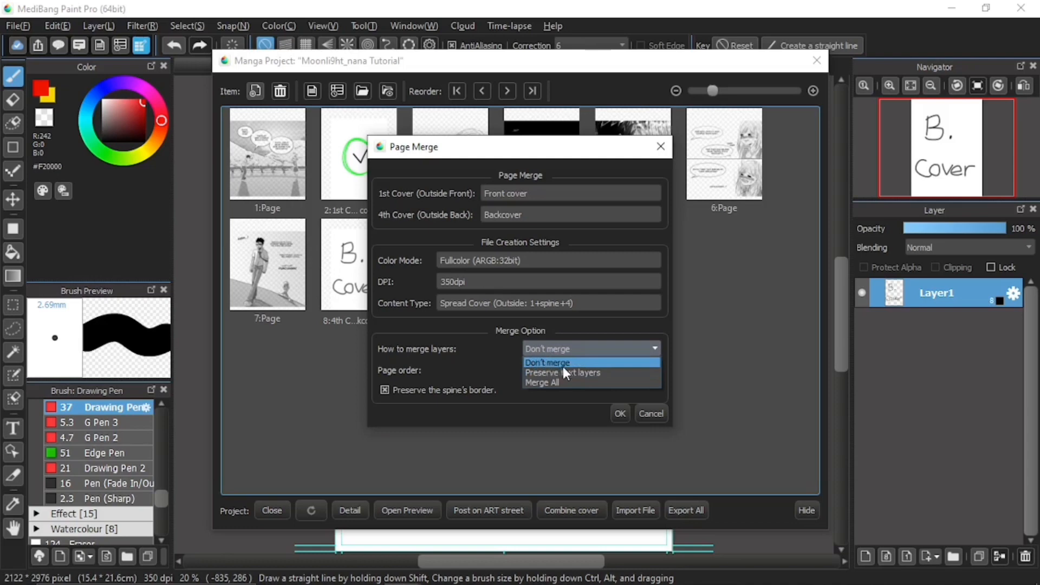
left_click(454, 355)
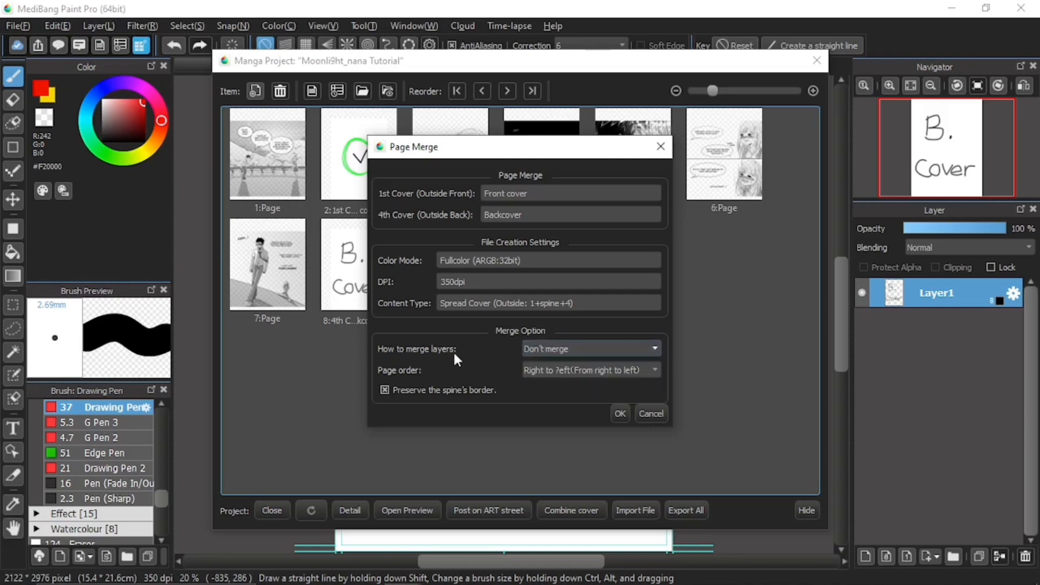
left_click(655, 414)
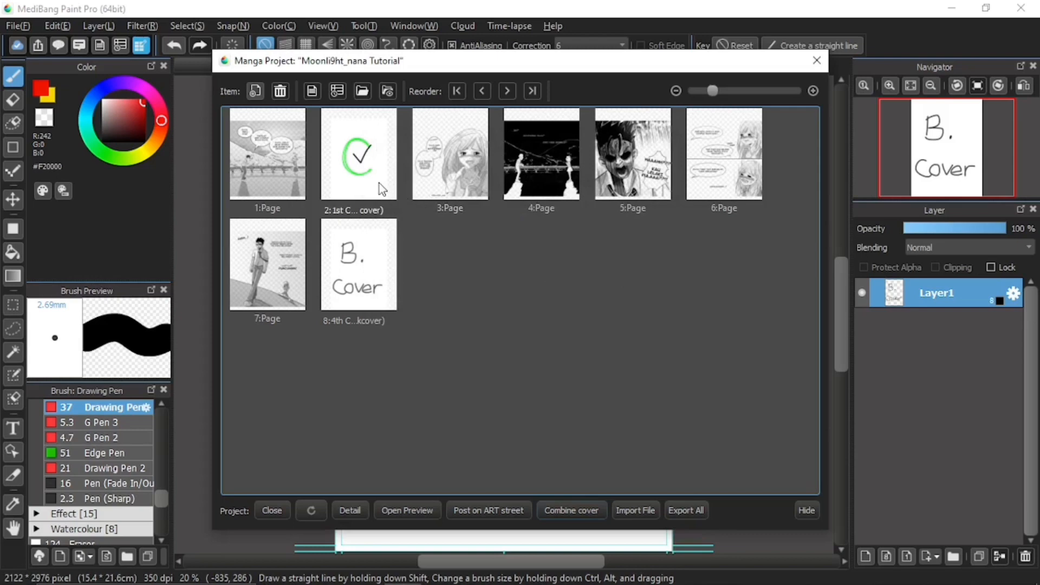
- Open the front cover page and draw a red heart below the green C on a new layer
double_click(354, 169)
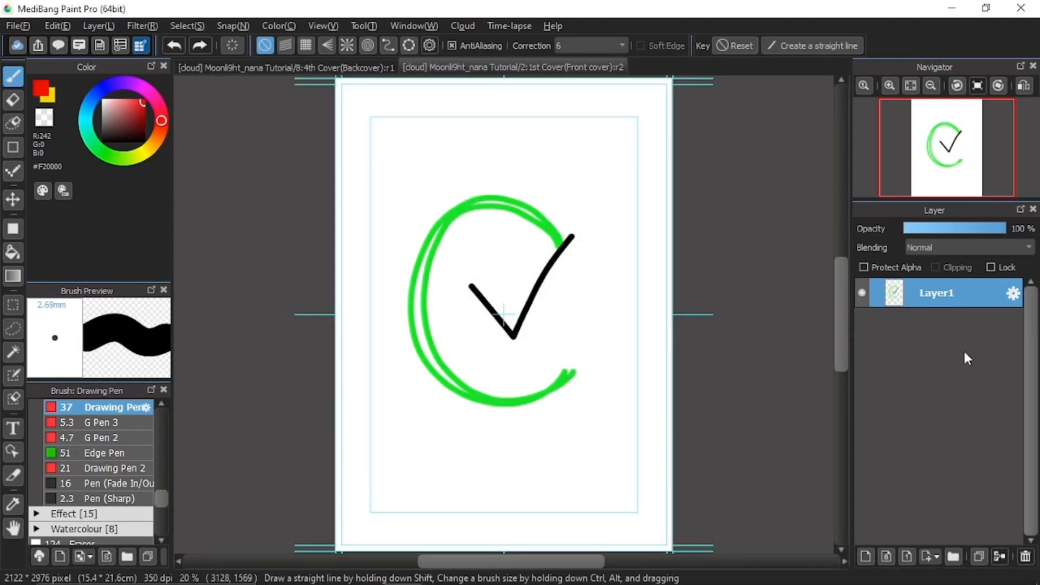
left_click(866, 556)
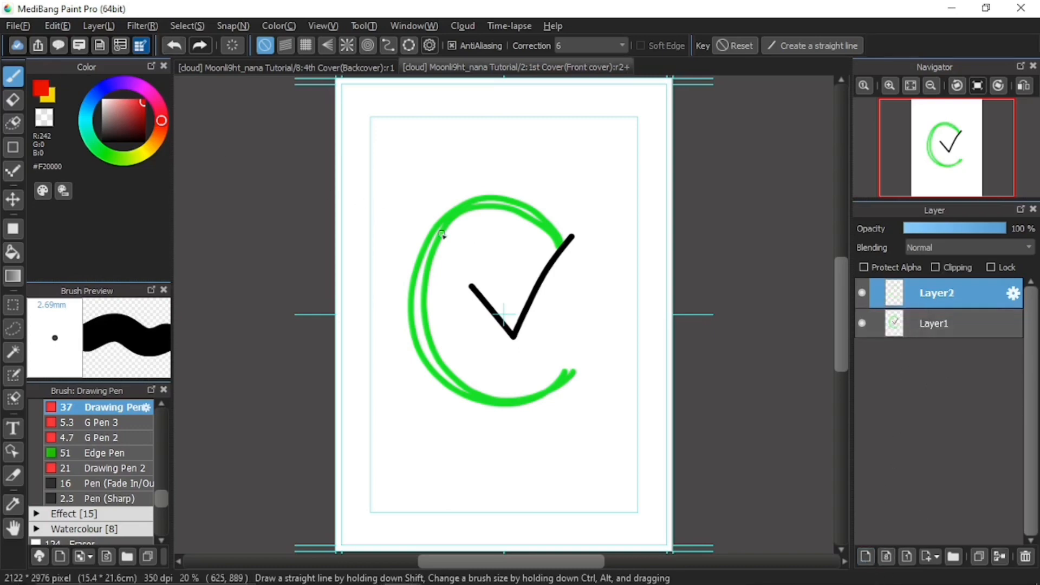
mouse_move(471, 441)
left_mouse_down()
mouse_move(409, 405)
mouse_move(480, 509)
mouse_move(535, 443)
mouse_move(519, 412)
mouse_move(474, 448)
left_mouse_up()
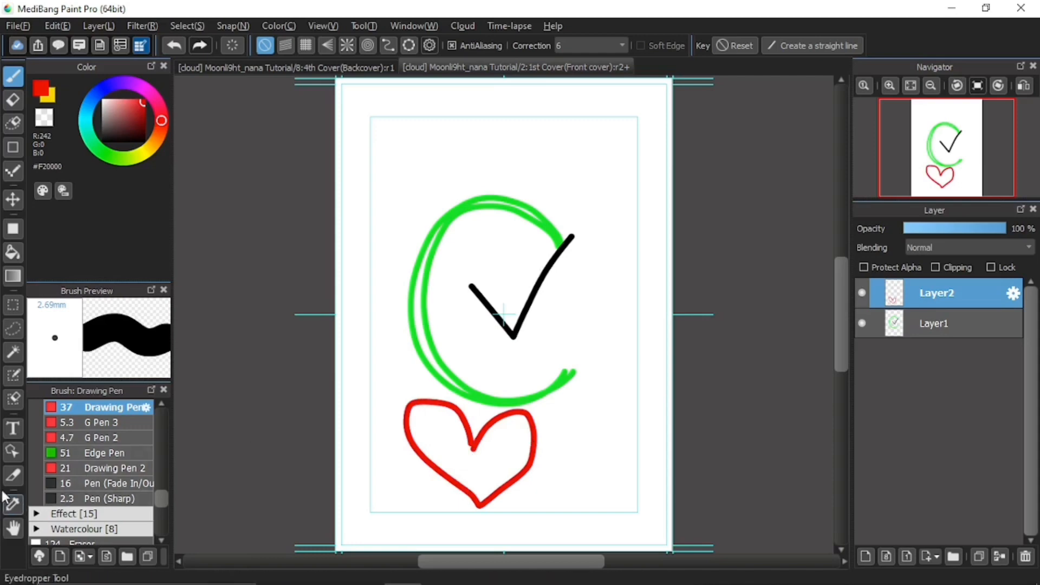
- Add the red text "Front Cover" at 72 pt, centre it above the green C, and save the page
left_click(13, 428)
left_click(474, 250)
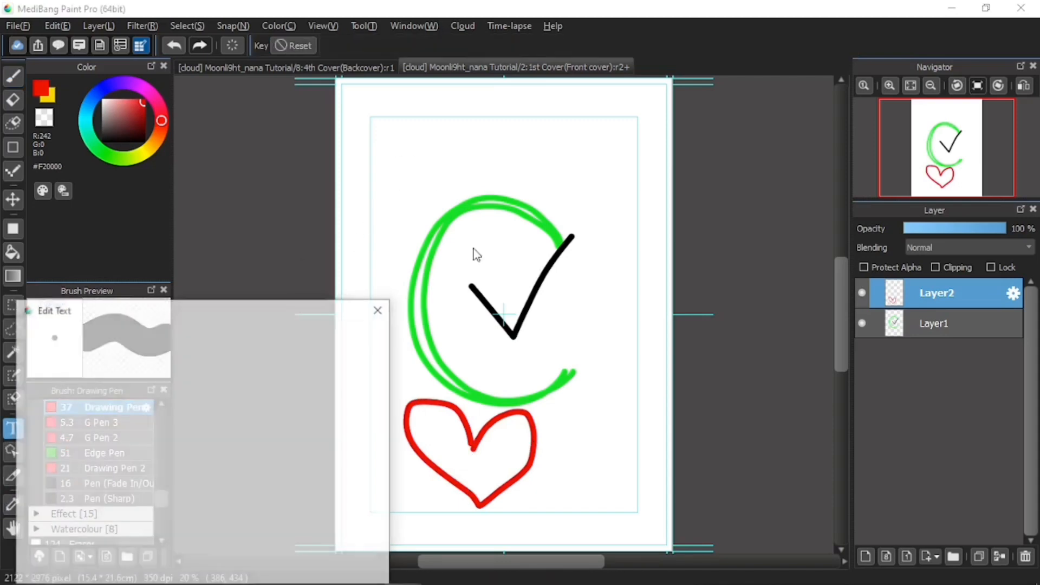
type("Front Cover")
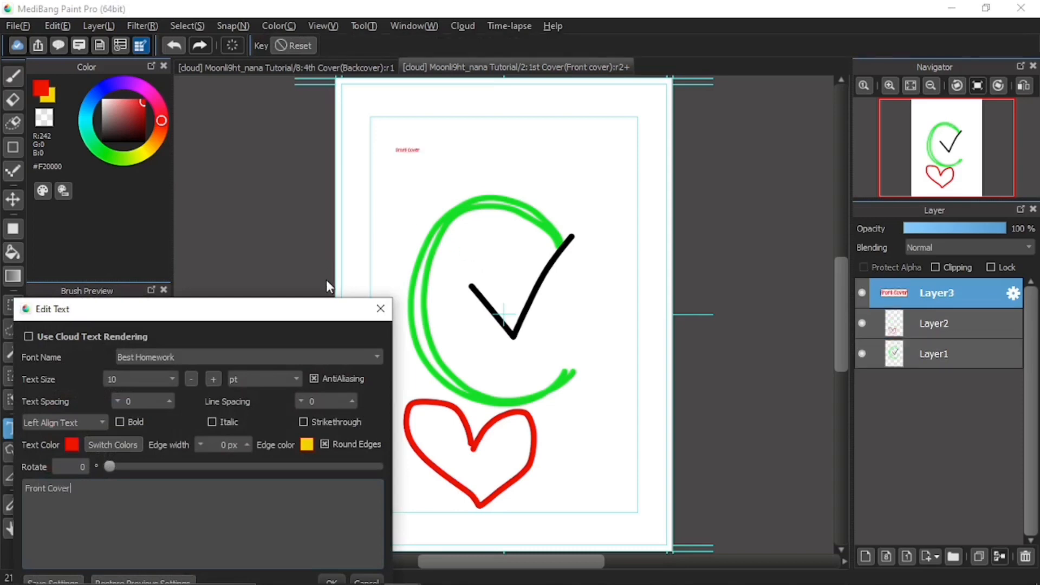
left_click_drag(311, 312, 364, 246)
left_click(223, 313)
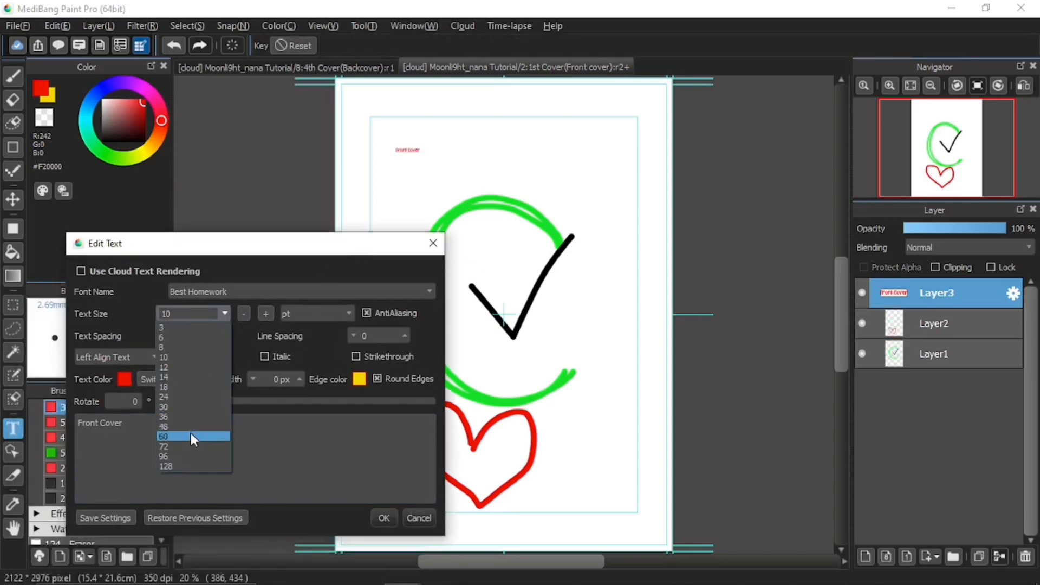
left_click(191, 434)
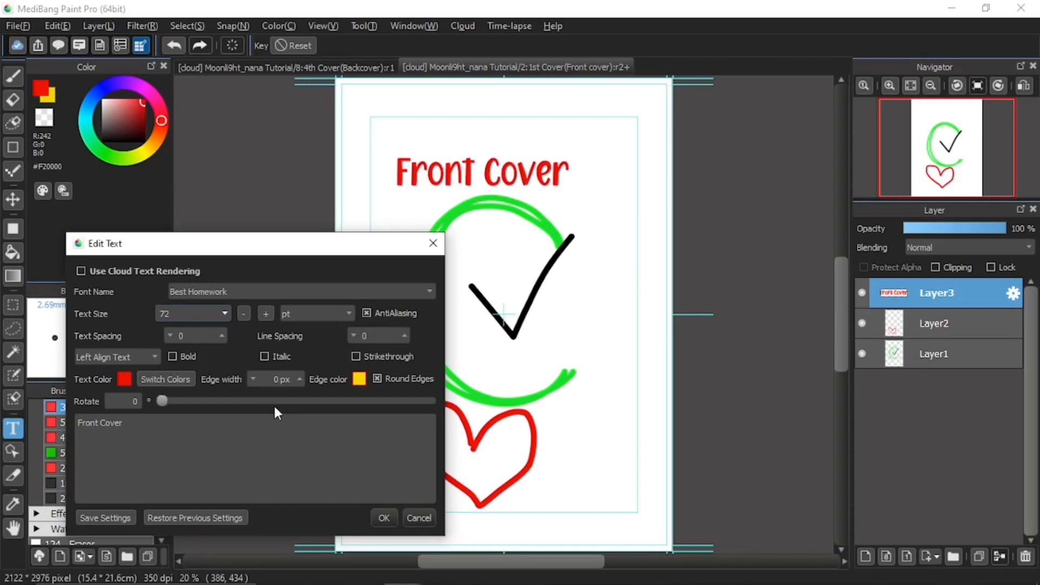
left_click(382, 517)
left_click_drag(481, 175, 505, 150)
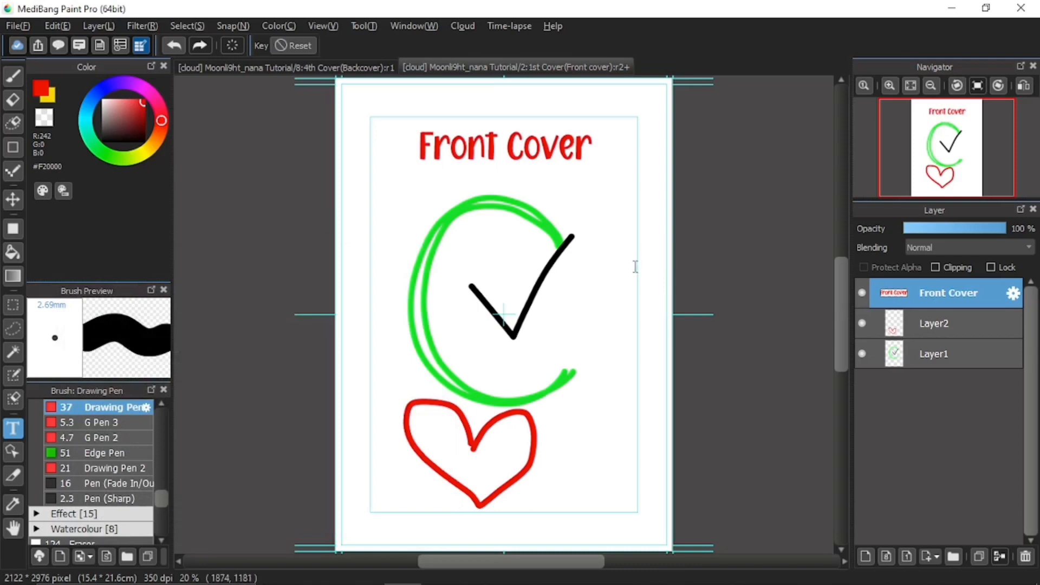
key("ctrl+s")
- On the back cover page, add a new layer and place the red text "Back Cover" above the B
left_click(326, 66)
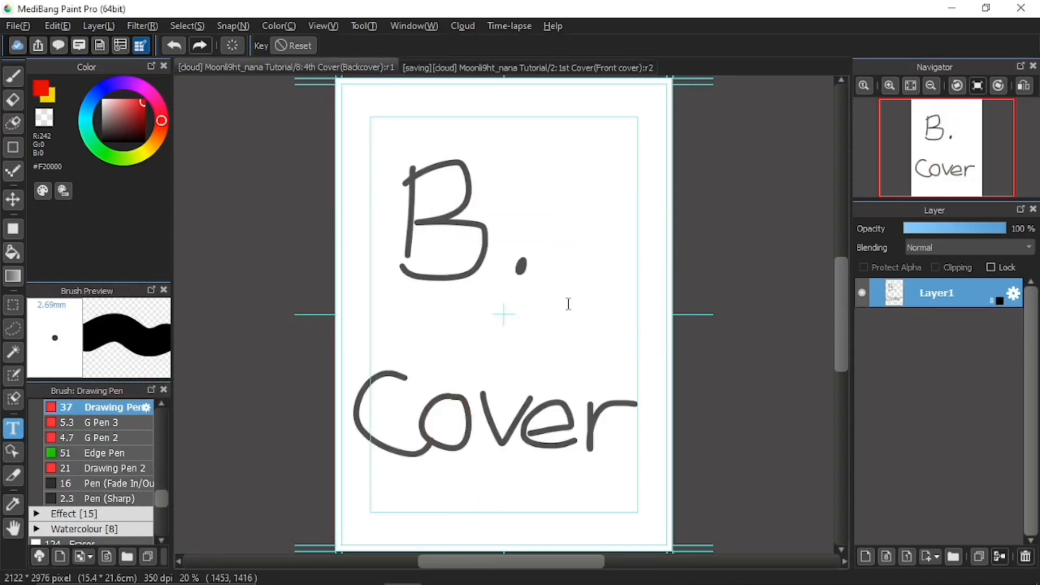
left_click(867, 557)
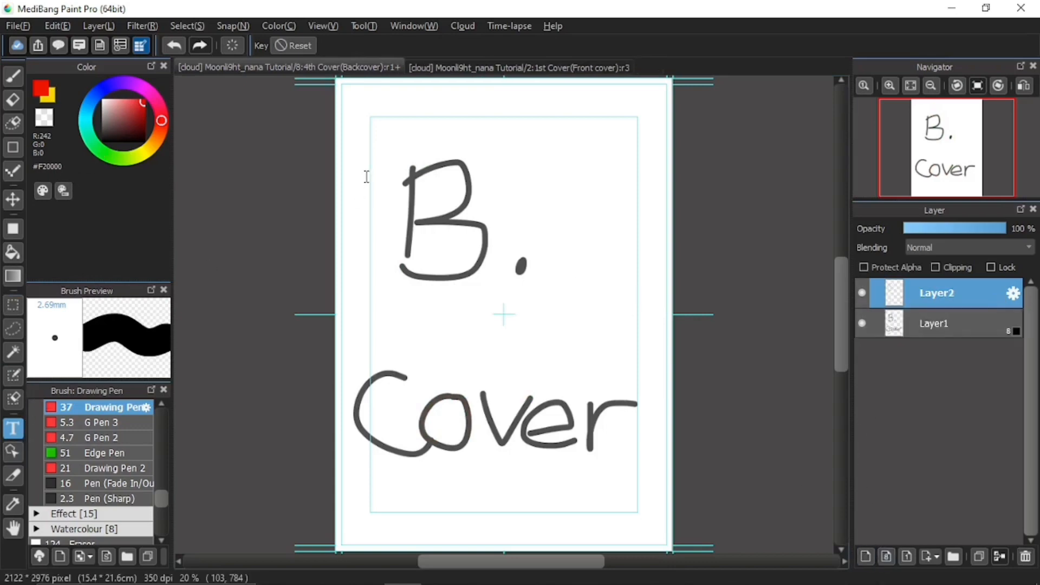
left_click(419, 121)
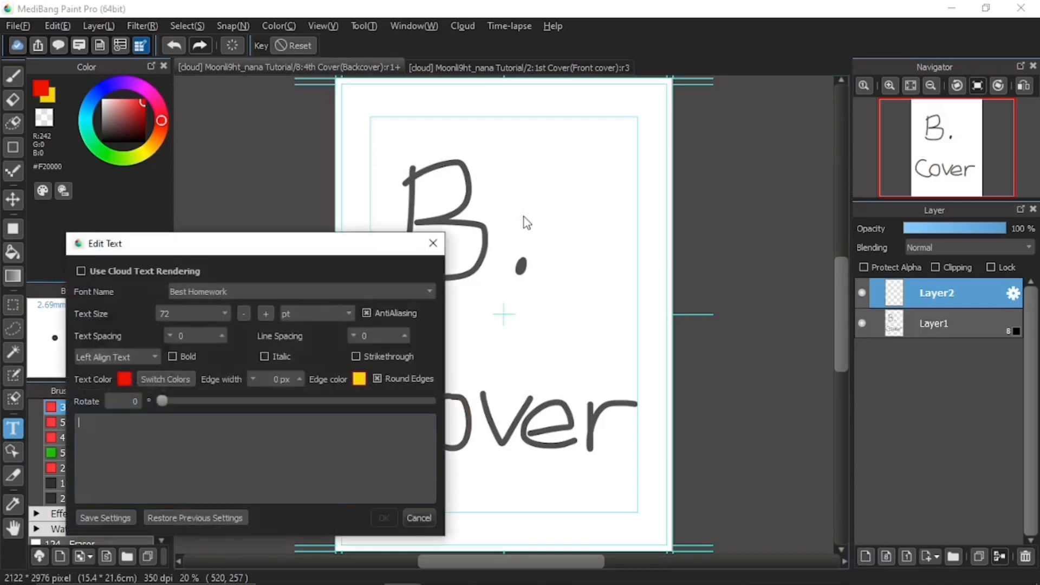
type("Backcover")
key("BackSpace")
key("BackSpace")
key("BackSpace")
key("BackSpace")
key("BackSpace")
type("Cover")
left_click(383, 518)
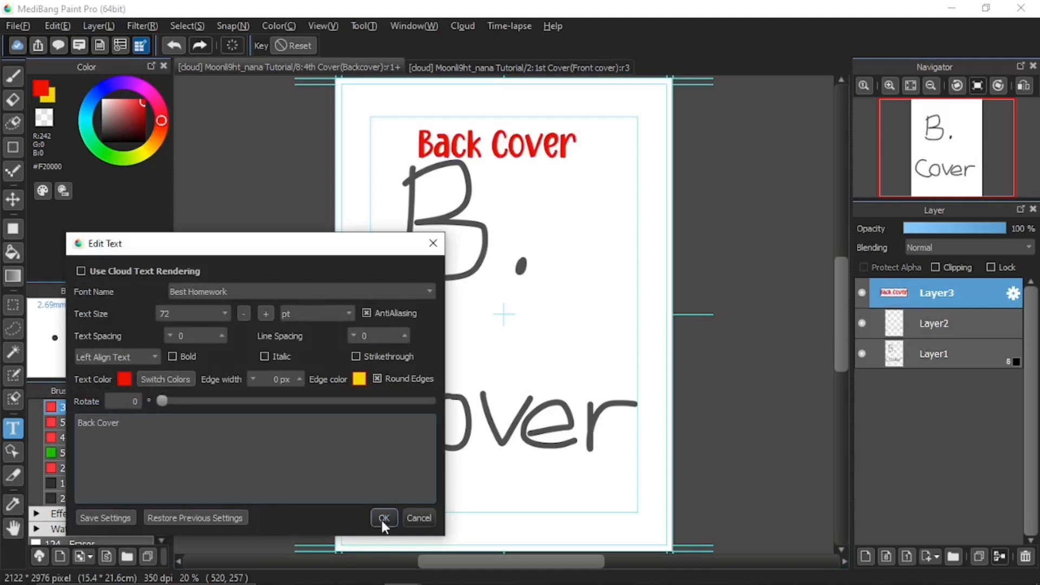
left_click_drag(494, 132, 496, 118)
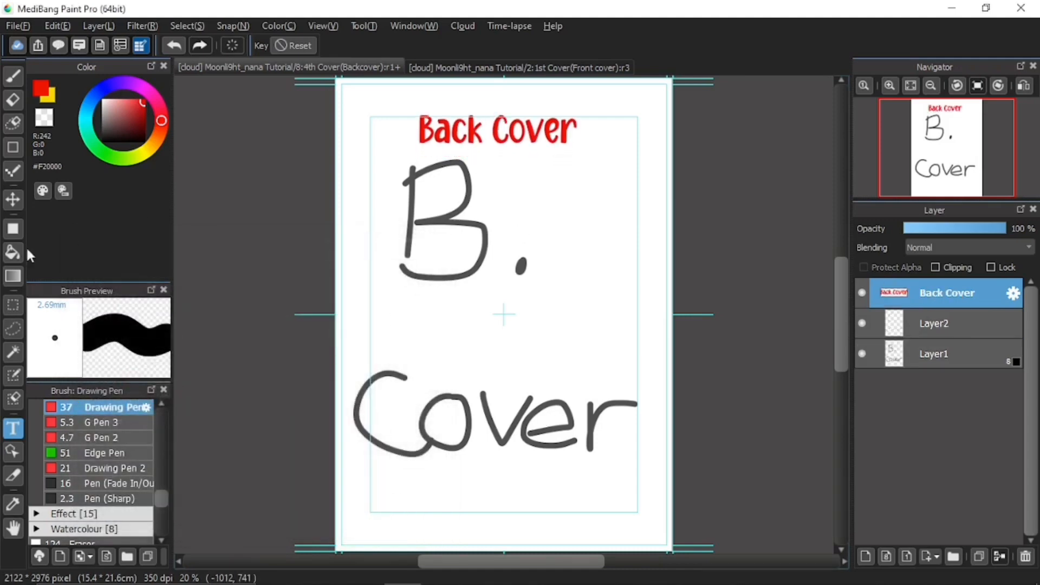
- Draw a red star beside the B on Layer2 of the back cover and save the page
left_click(13, 76)
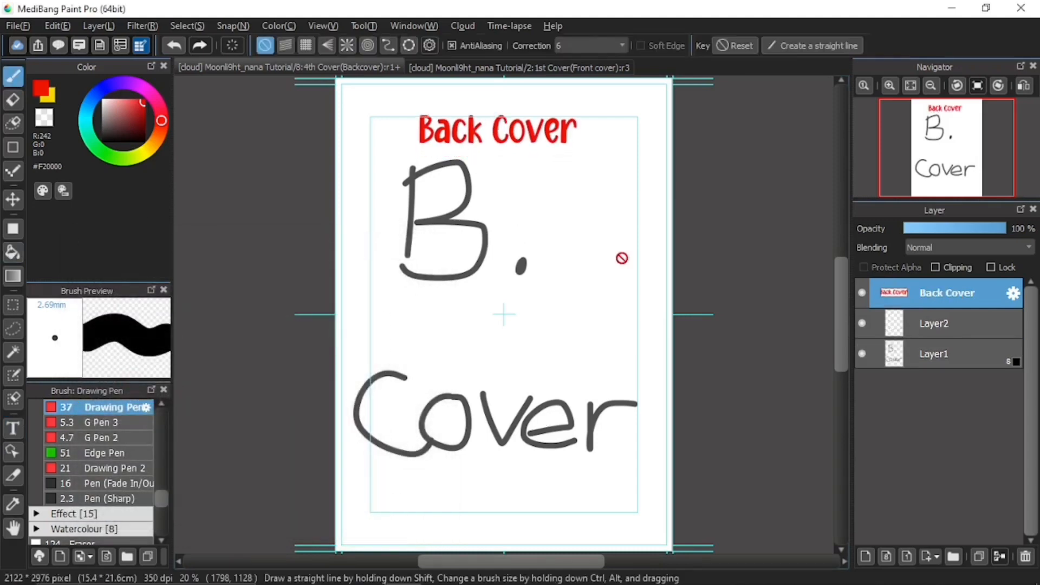
left_click(944, 333)
mouse_move(540, 237)
left_mouse_down()
mouse_move(627, 197)
mouse_move(561, 303)
mouse_move(539, 197)
mouse_move(627, 271)
mouse_move(544, 232)
left_mouse_up()
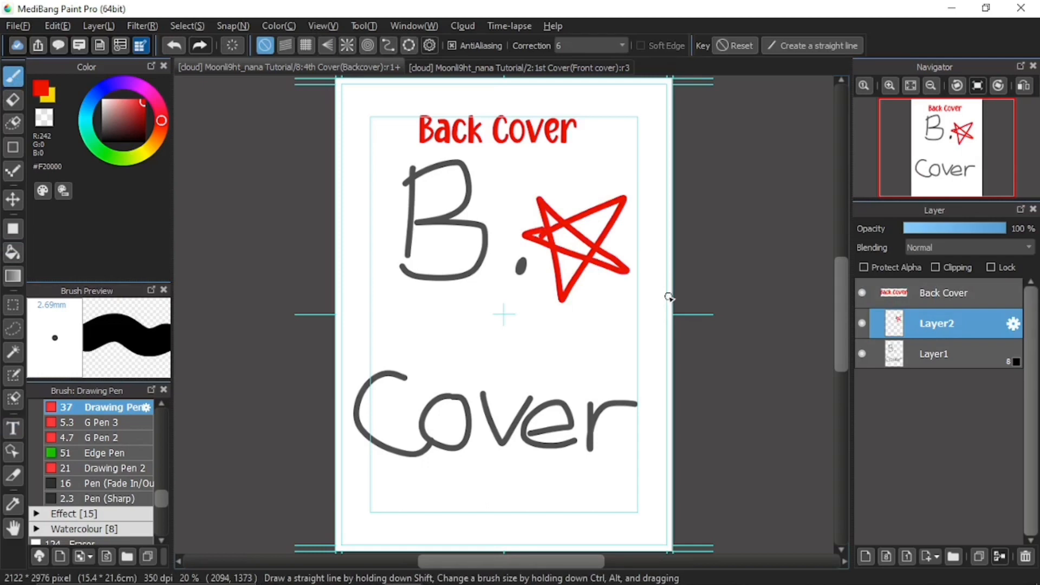
key("ctrl+s")
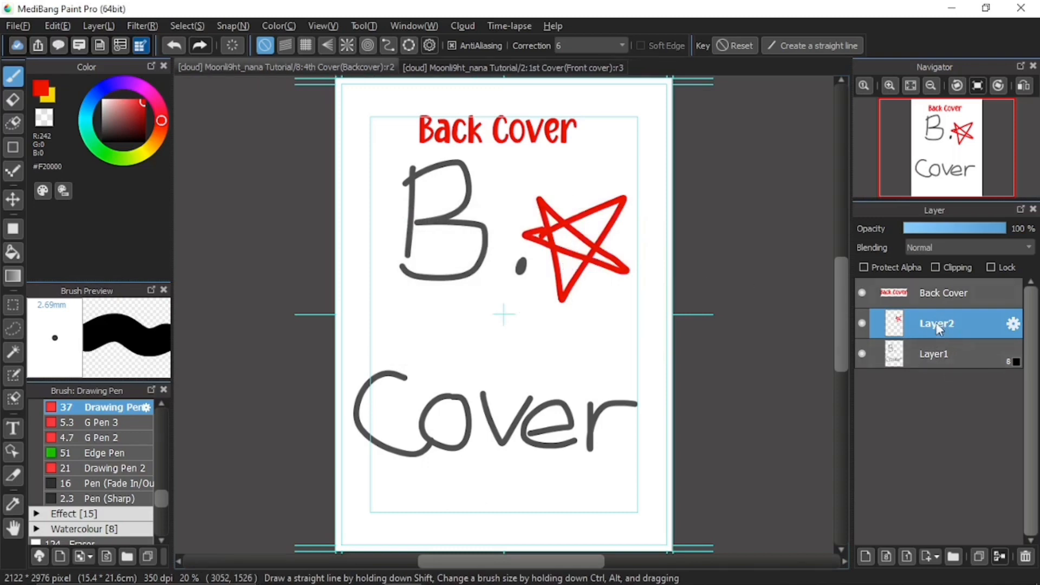
- Examine the text and drawing layers of the back cover and front cover pages
left_click(947, 305)
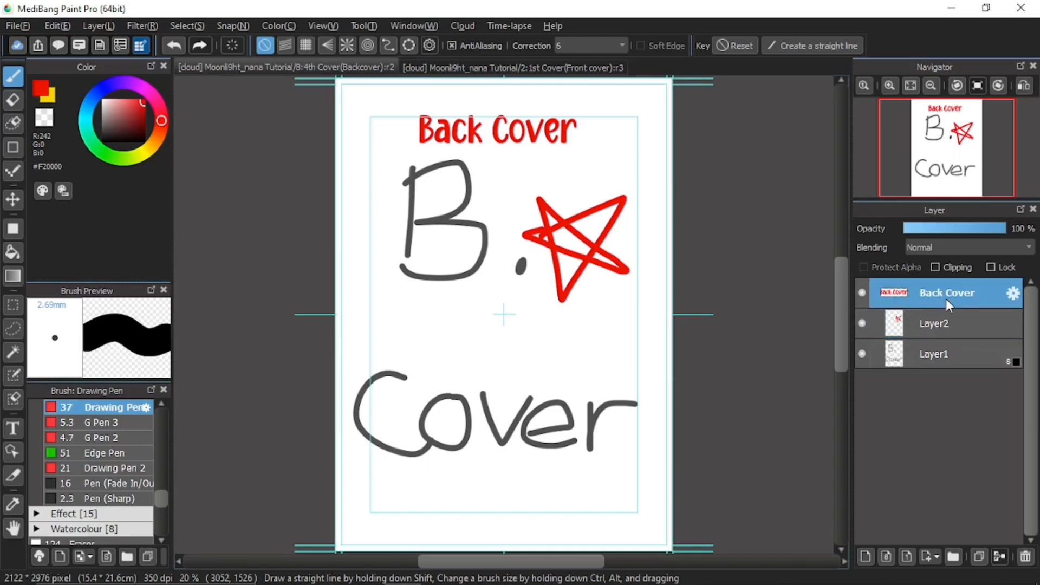
left_click(442, 67)
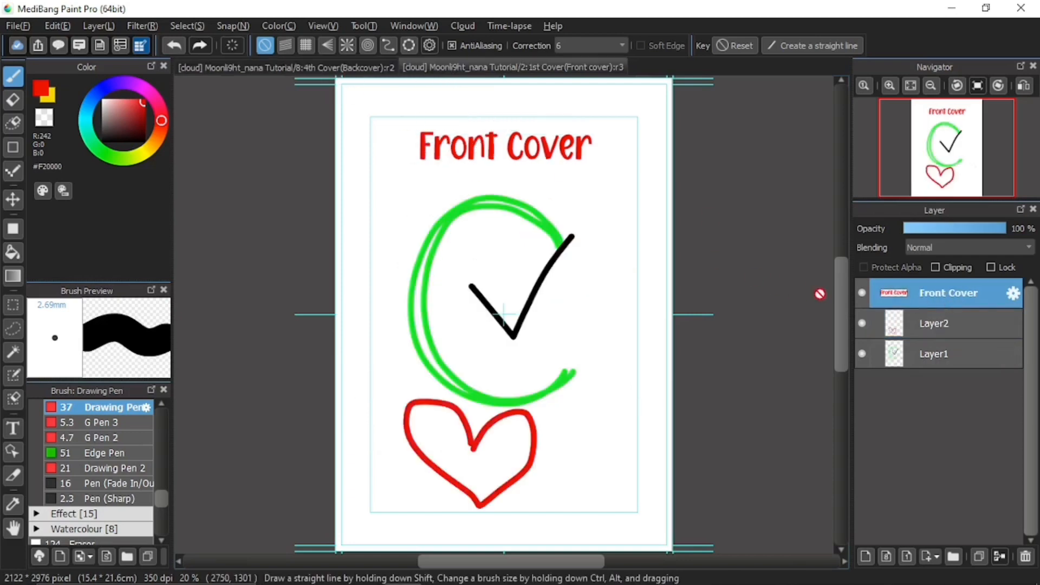
left_click(955, 325)
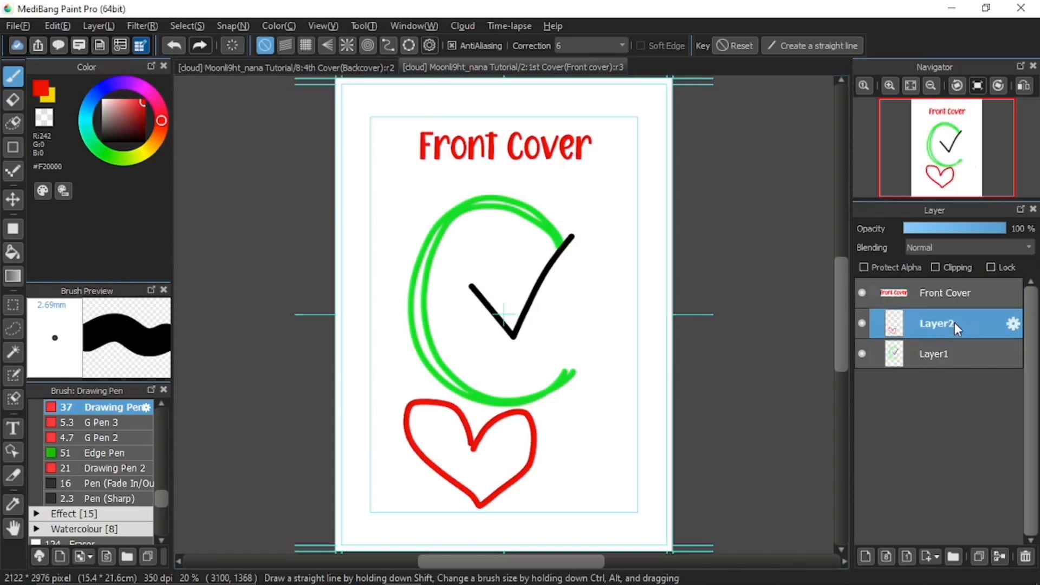
left_click(954, 353)
left_click(900, 292)
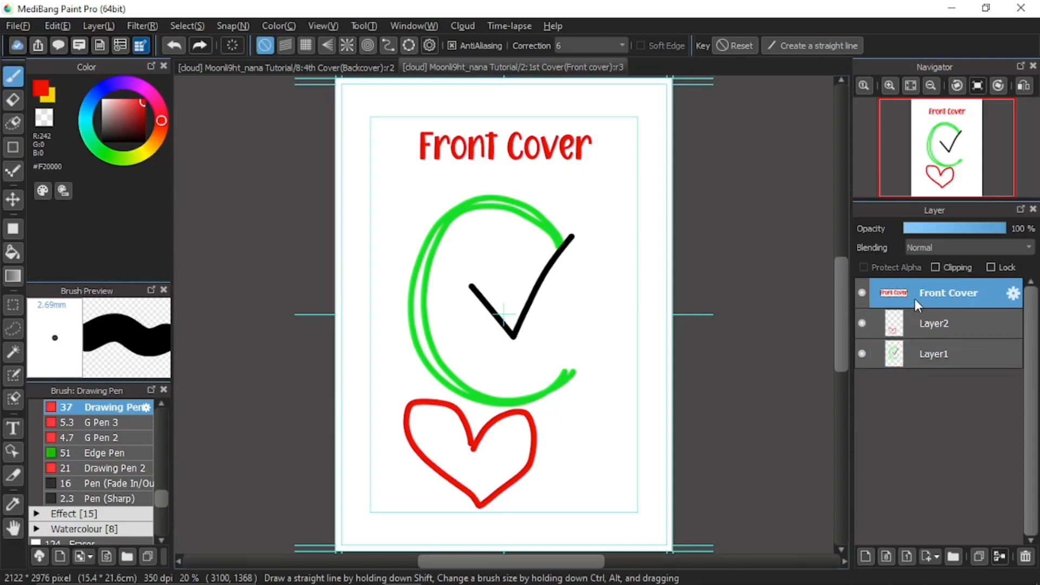
left_click(929, 349)
left_click(941, 300)
- Combine the front and back covers into a spread cover using Don't merge, right-to-left page order and a preserved spine border
left_click(142, 44)
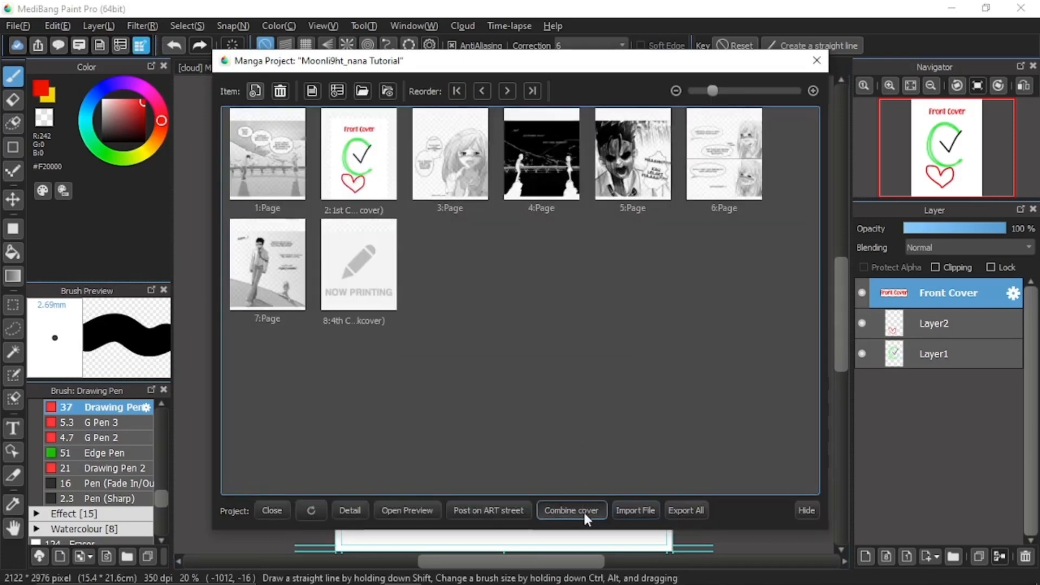
left_click(584, 512)
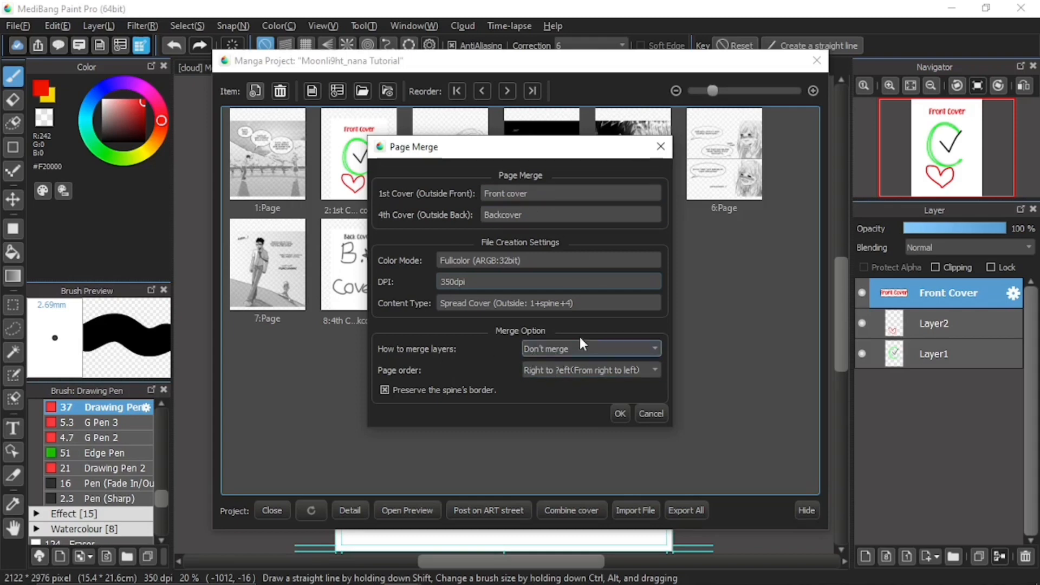
left_click(619, 413)
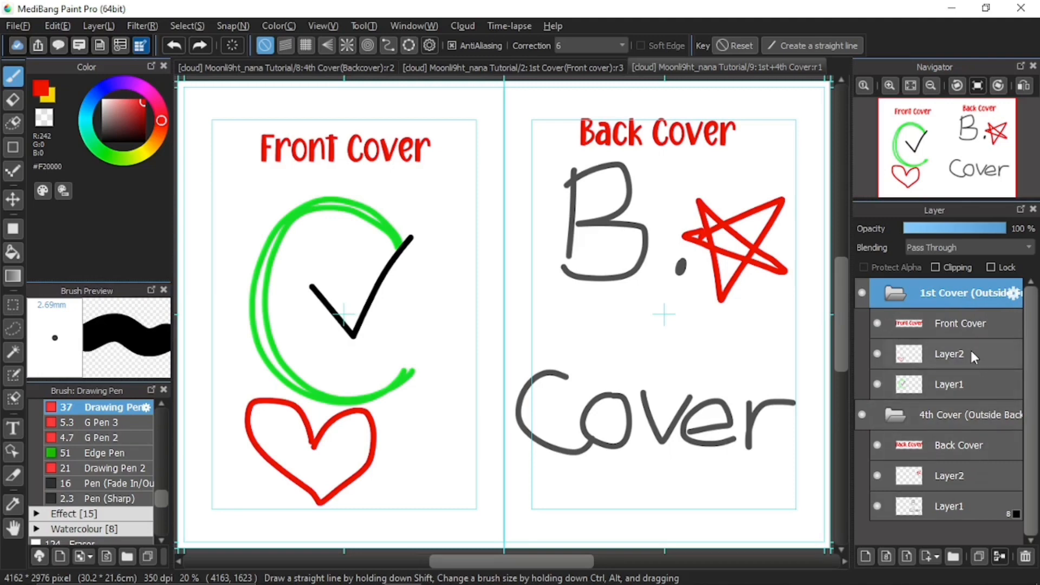
- Examine the individual layers inside the 1st Cover folder of the combined spread cover
left_click(950, 387)
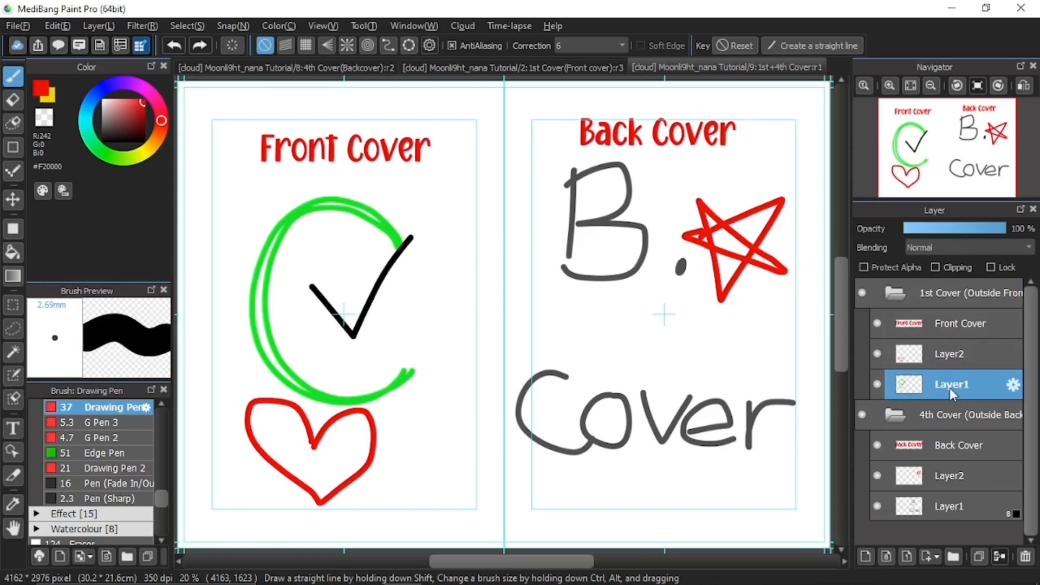
left_click(960, 354)
left_click(963, 333)
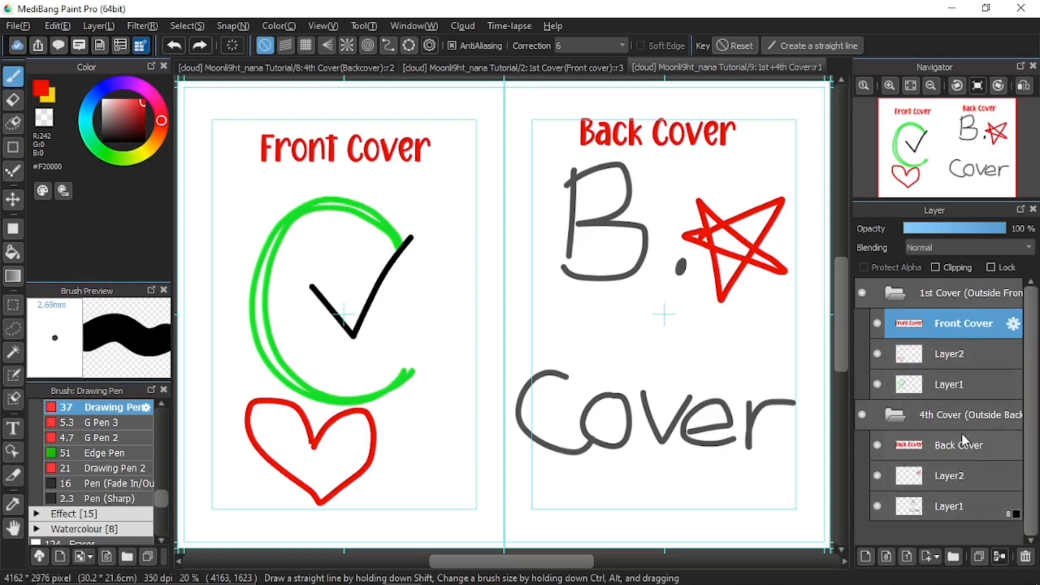
left_click(954, 381)
left_click(961, 349)
left_click(964, 328)
left_click(960, 359)
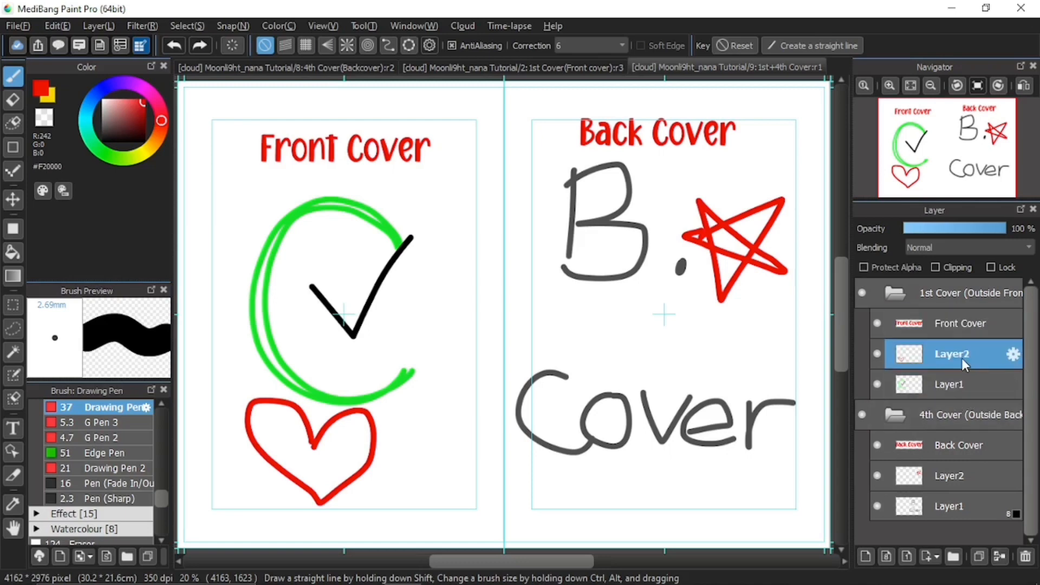
left_click(954, 381)
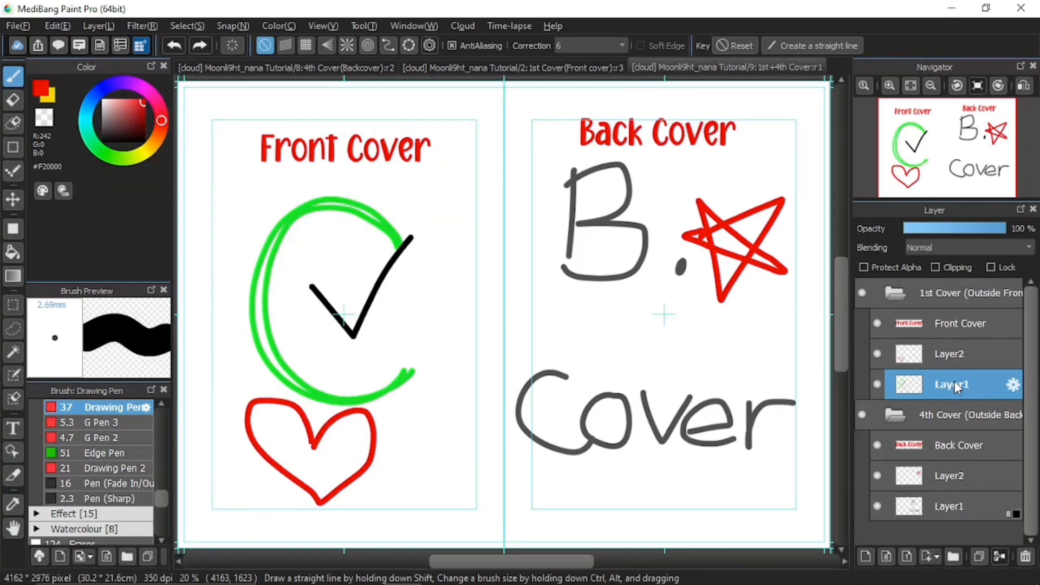
- Combine the covers into another spread using Preserve text layers, and inspect the layers in its 1st Cover folder
left_click(140, 48)
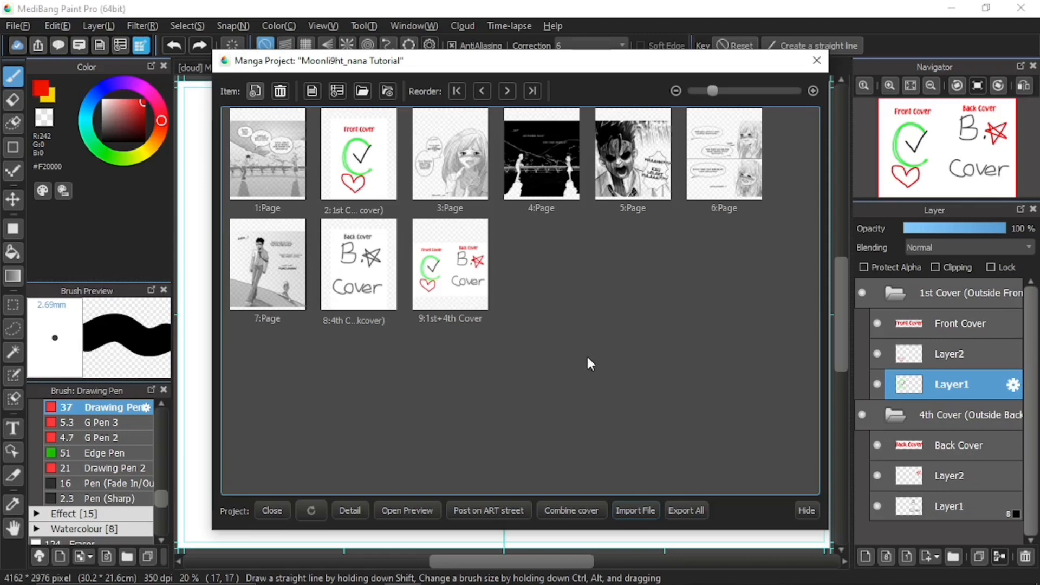
left_click(584, 516)
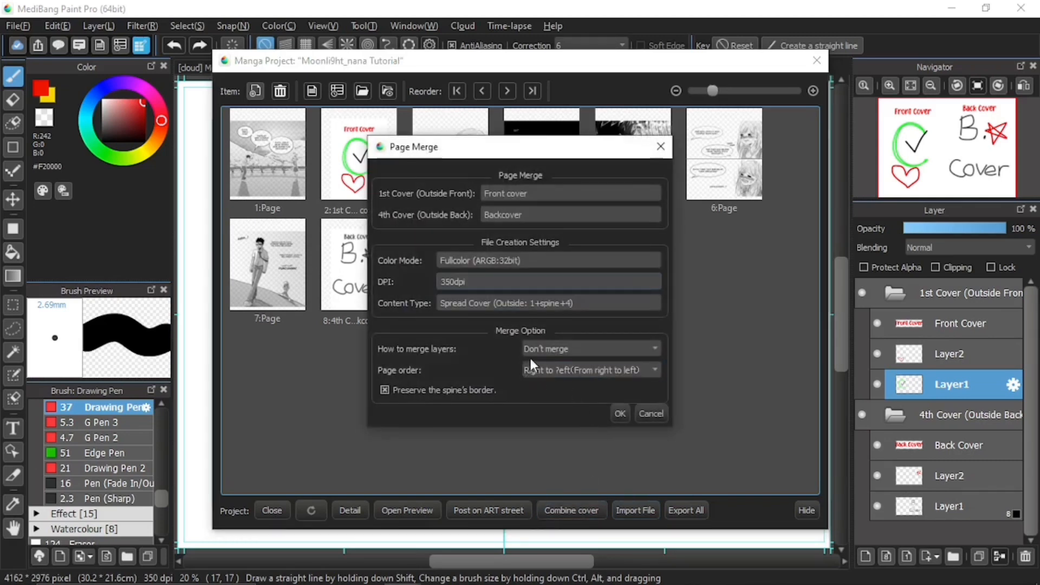
left_click(581, 349)
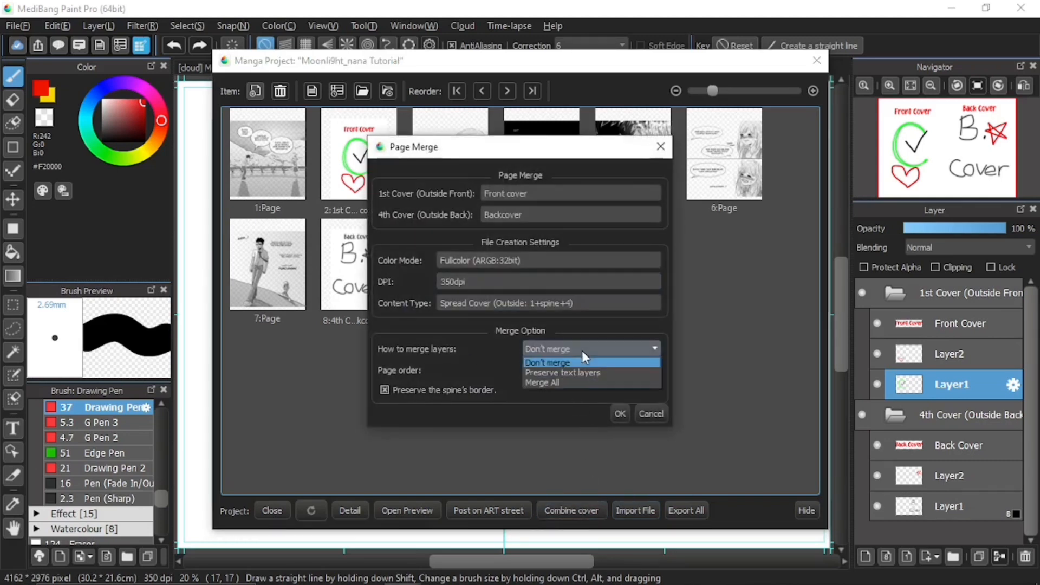
left_click(599, 372)
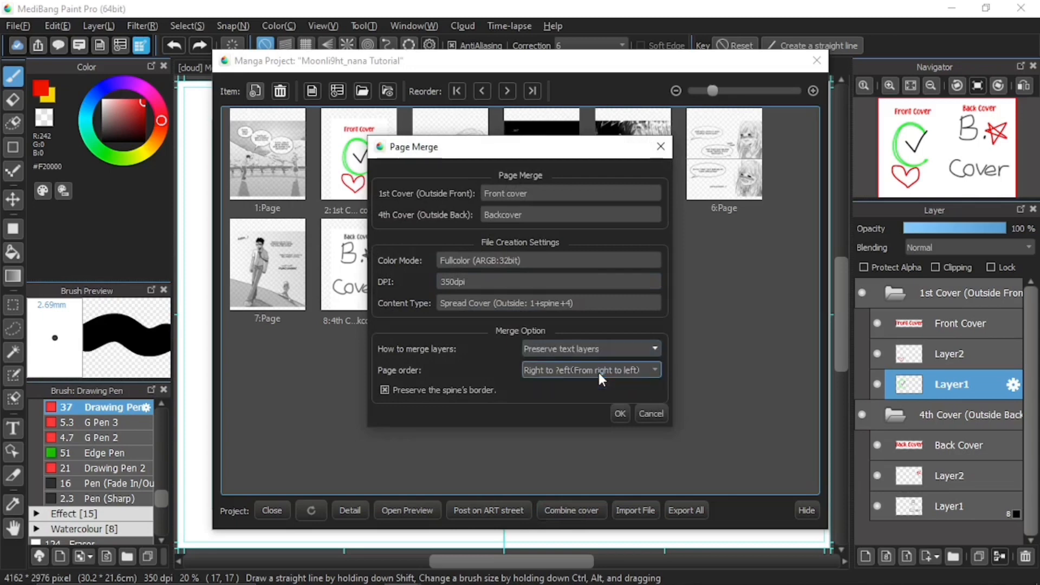
left_click(619, 415)
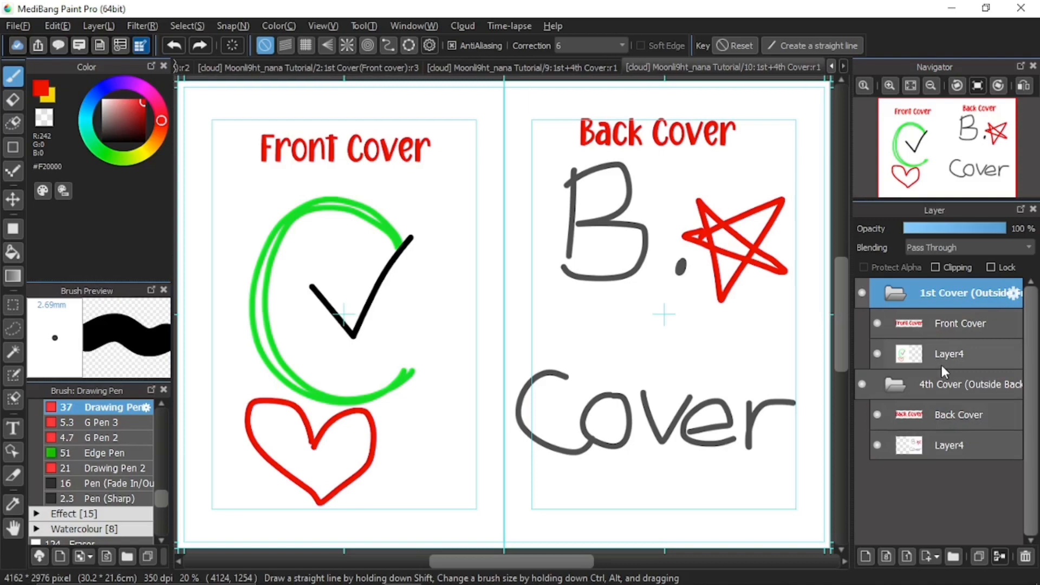
left_click(960, 328)
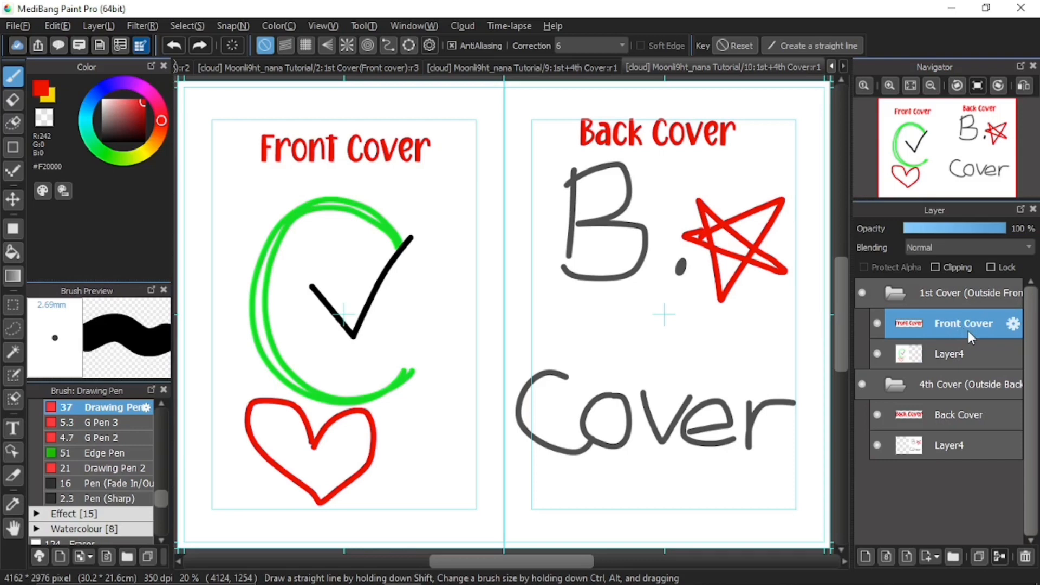
left_click(949, 355)
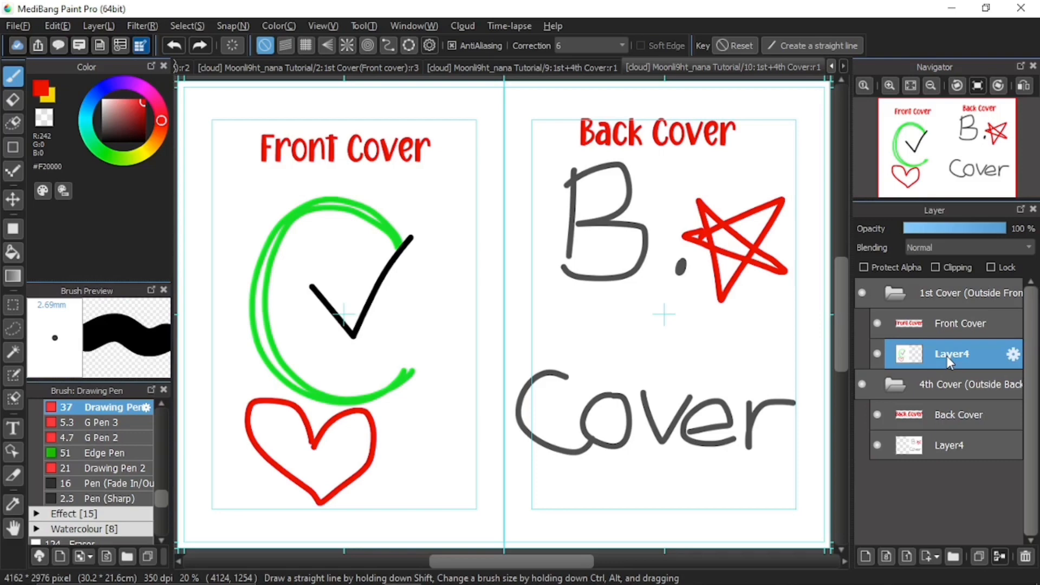
left_click(951, 329)
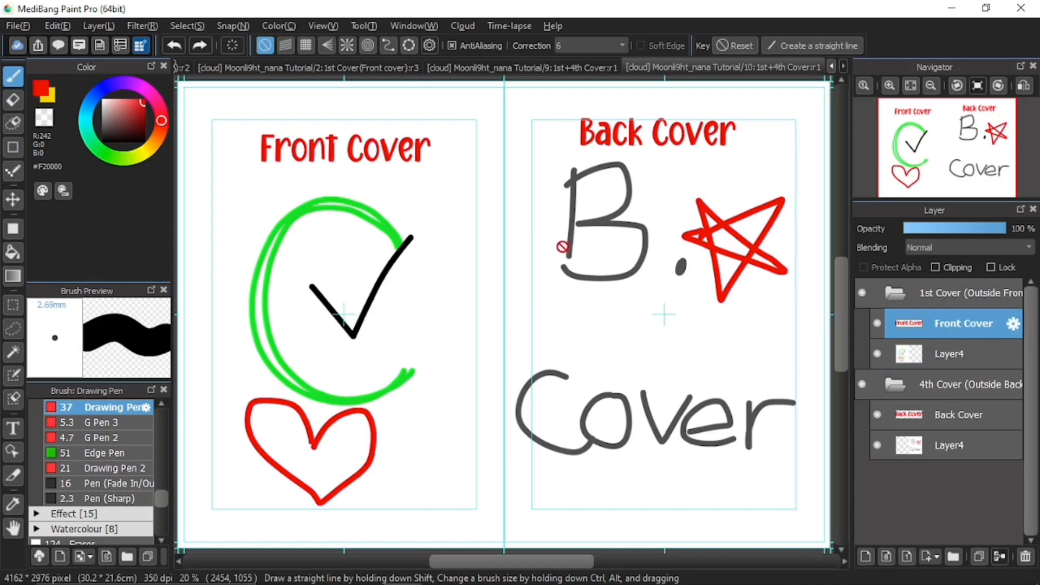
- Combine the covers into another spread using Merge All, right-to-left page order and a preserved spine border
left_click(141, 45)
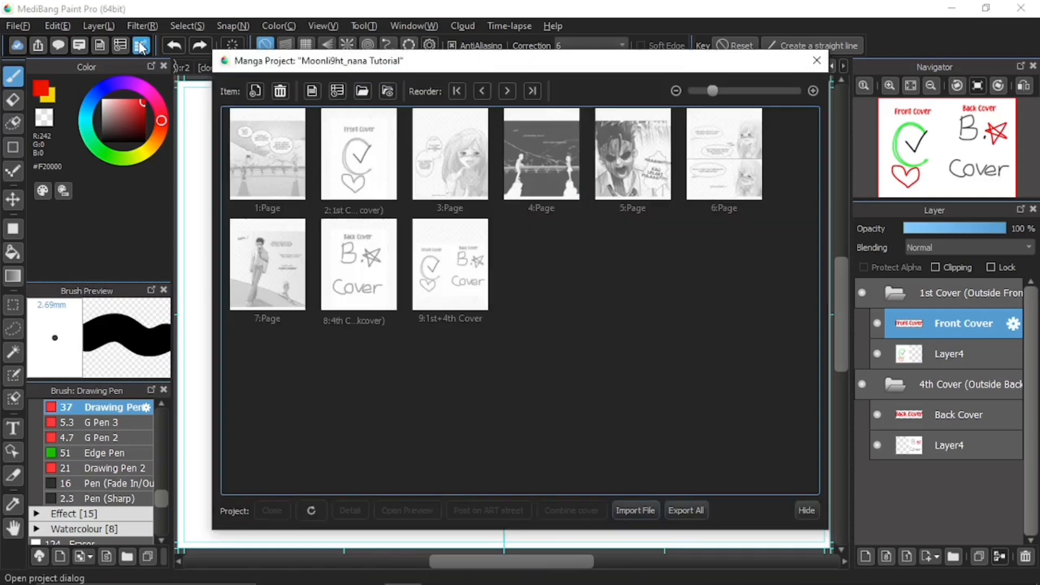
left_click(578, 515)
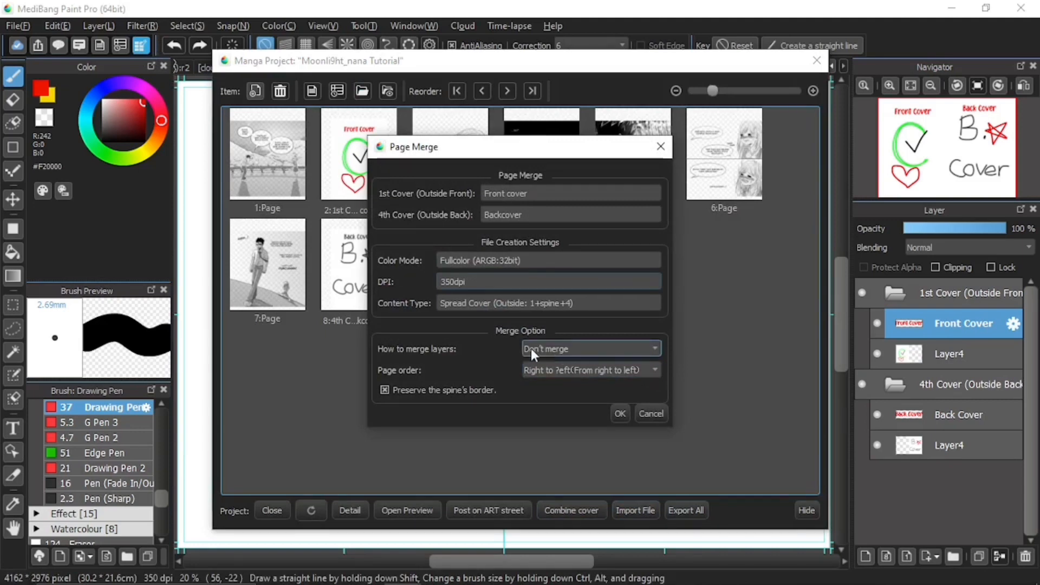
left_click(614, 351)
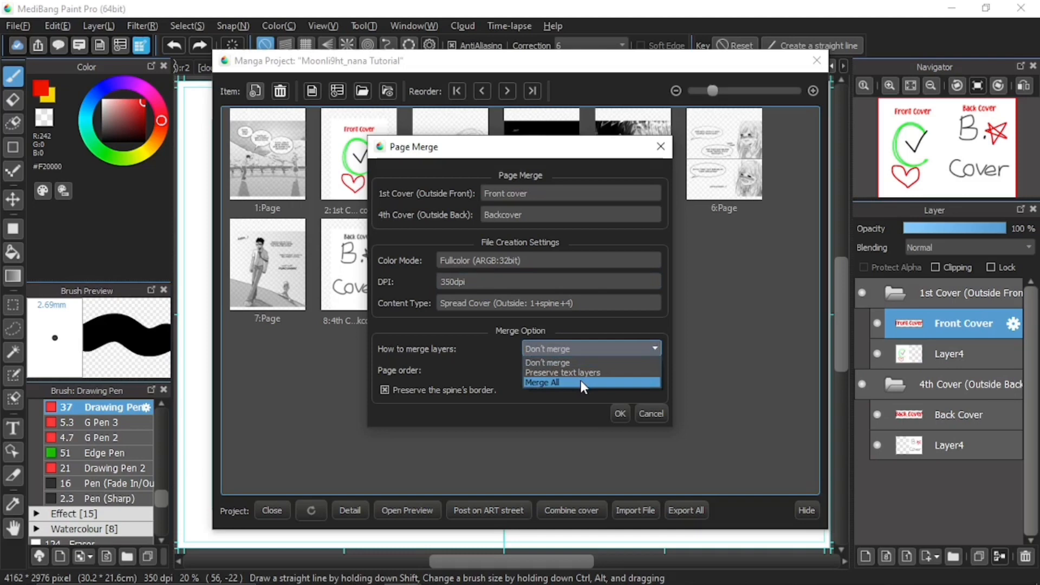
left_click(580, 380)
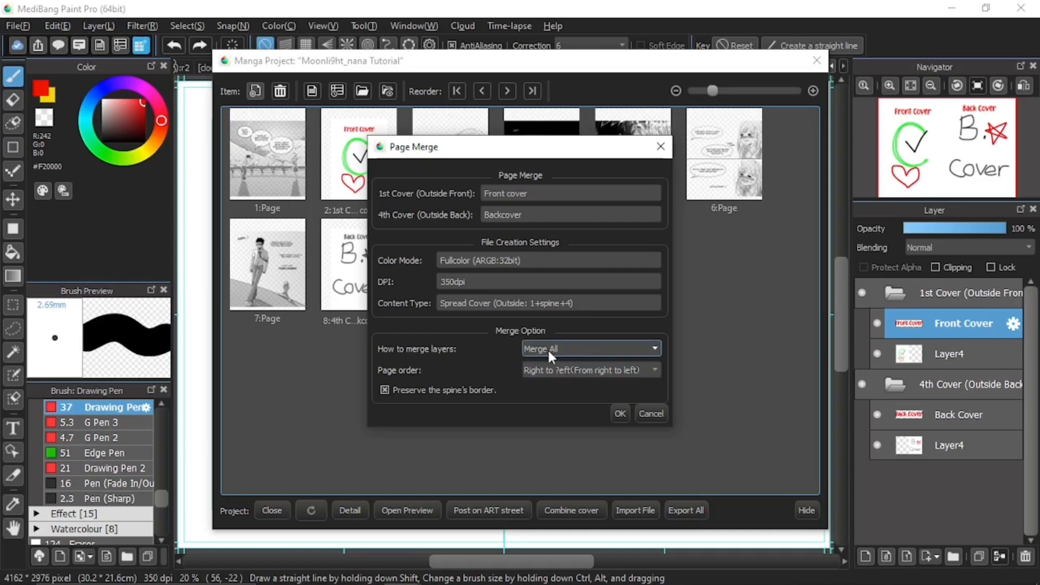
left_click(619, 414)
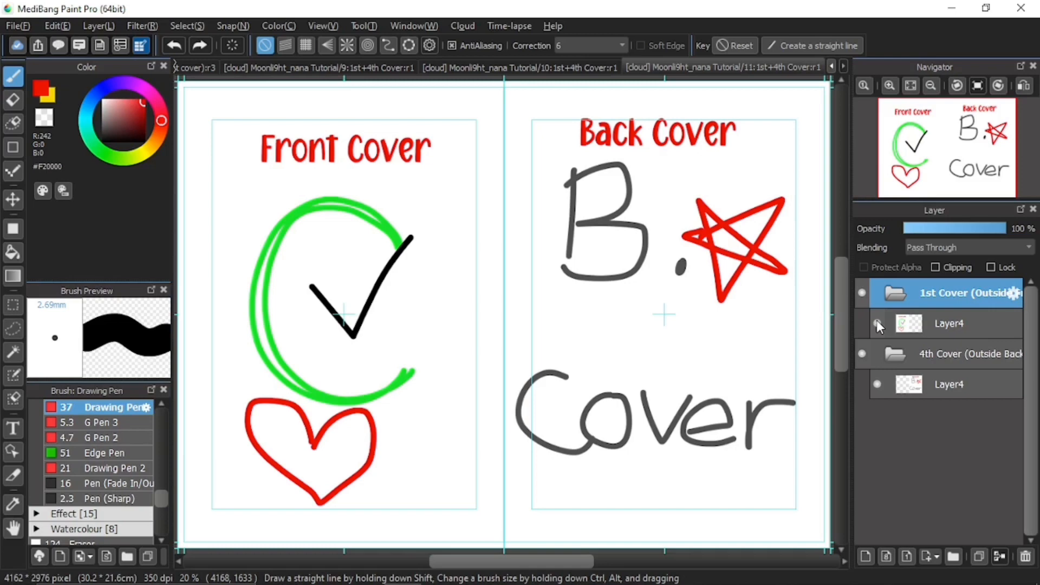
- Compare the layer structure of the Don't merge, Preserve text layers and Merge All spreads, checking the layers in their 1st Cover folders
left_click(504, 66)
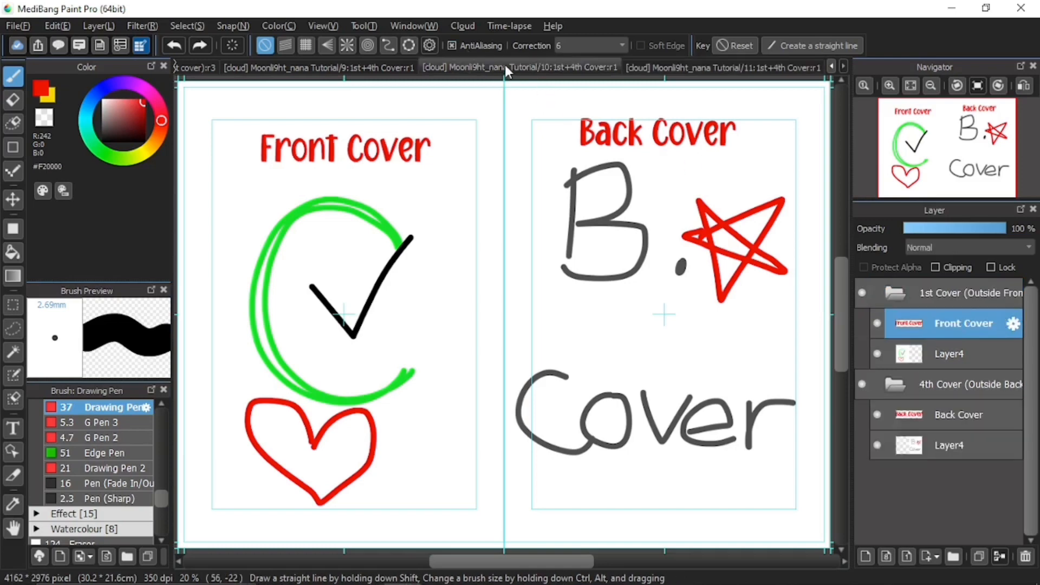
left_click(358, 66)
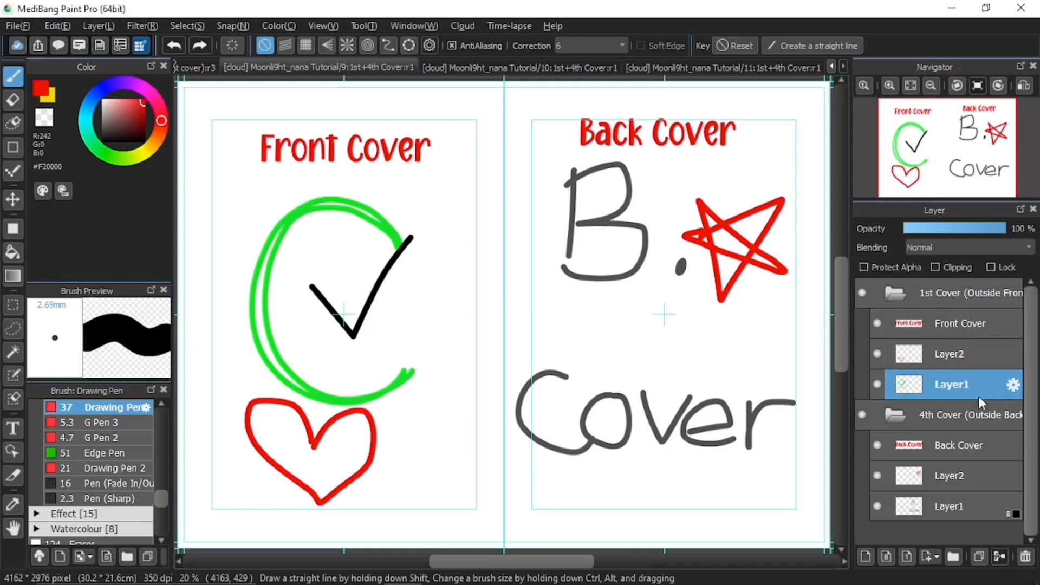
double_click(880, 358)
left_click(504, 69)
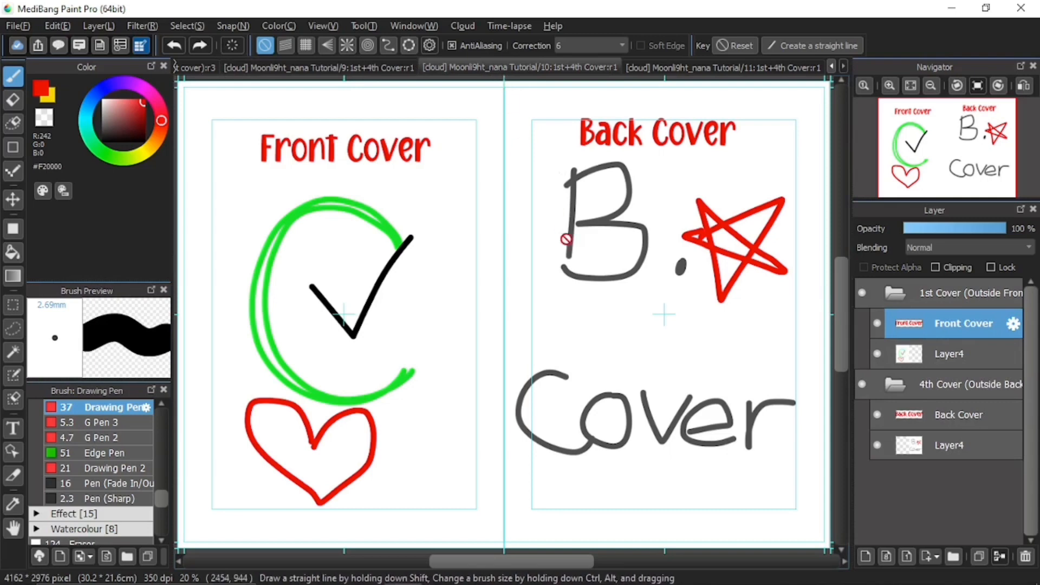
double_click(874, 354)
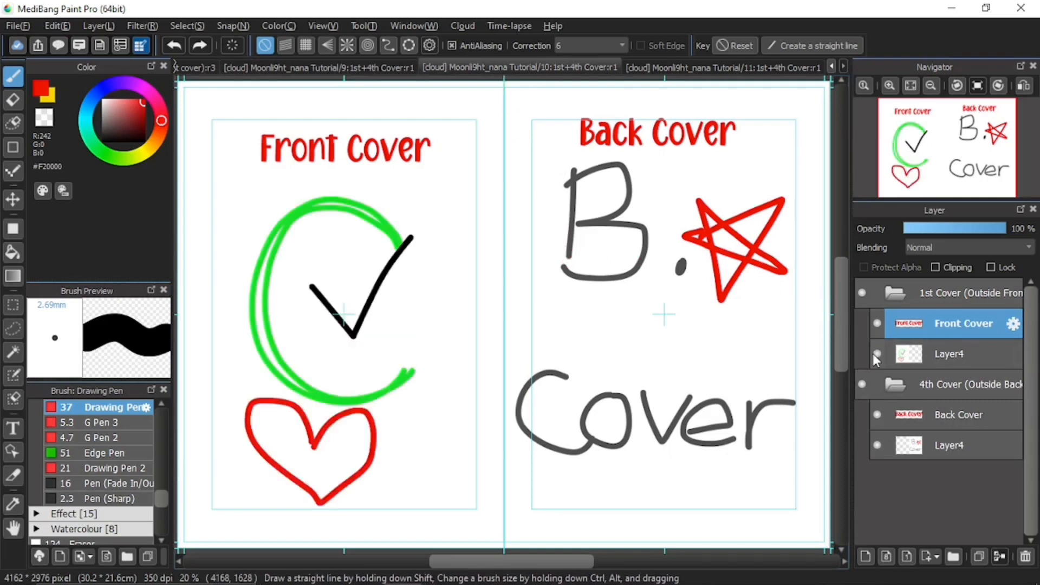
left_click(878, 323)
left_click(878, 323)
left_click(878, 323)
left_click(877, 323)
left_click(692, 71)
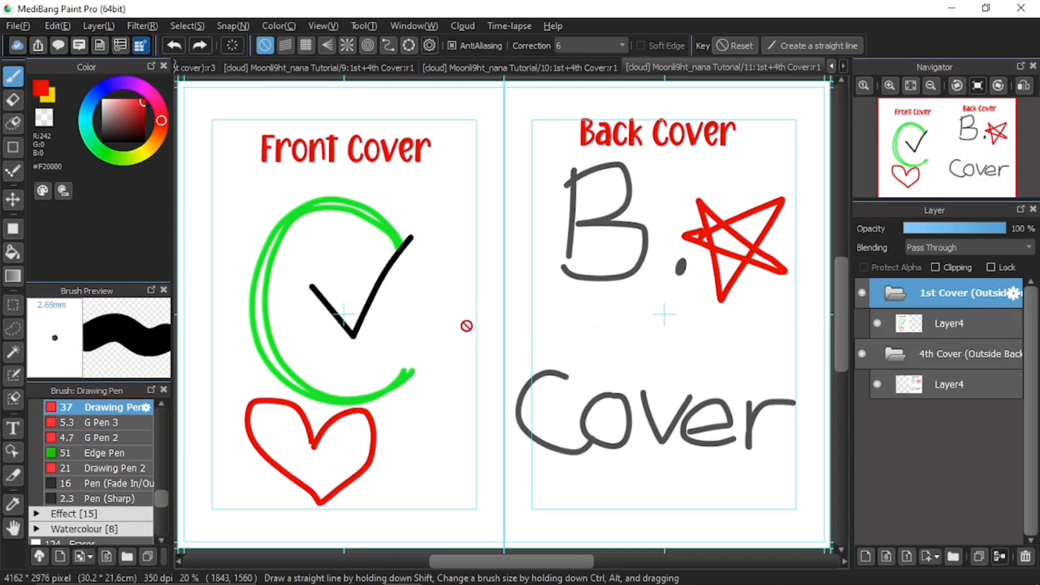
- Combine the covers into a spread using Don't merge and left-to-right page order, with the spine border preserved
left_click(140, 45)
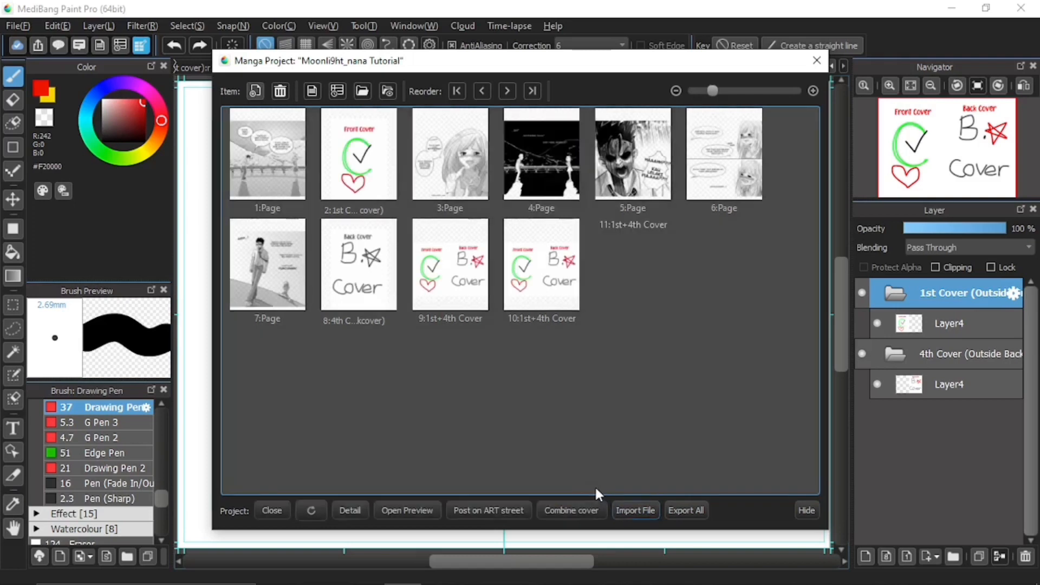
left_click(572, 509)
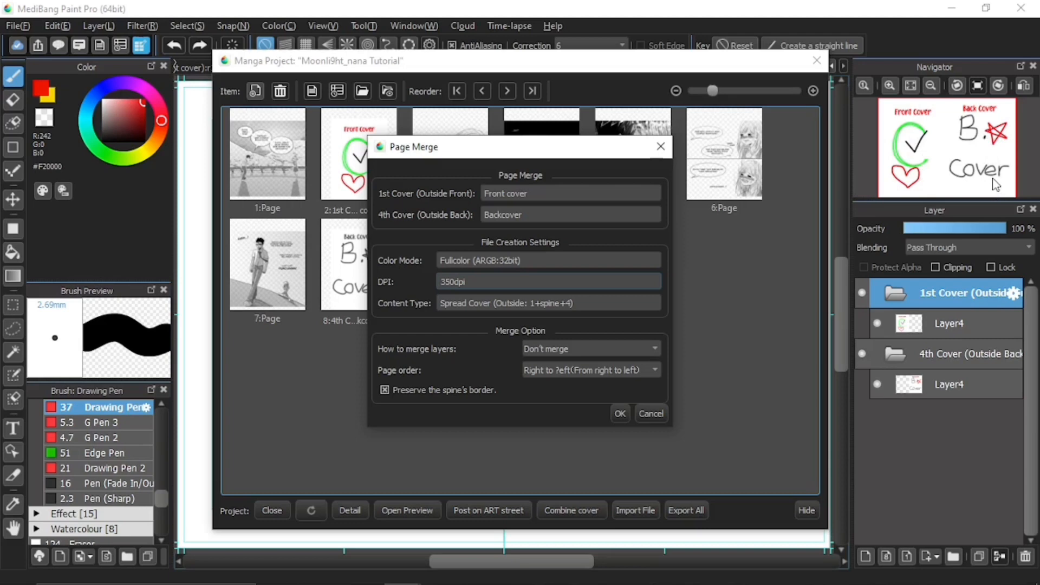
left_click(593, 375)
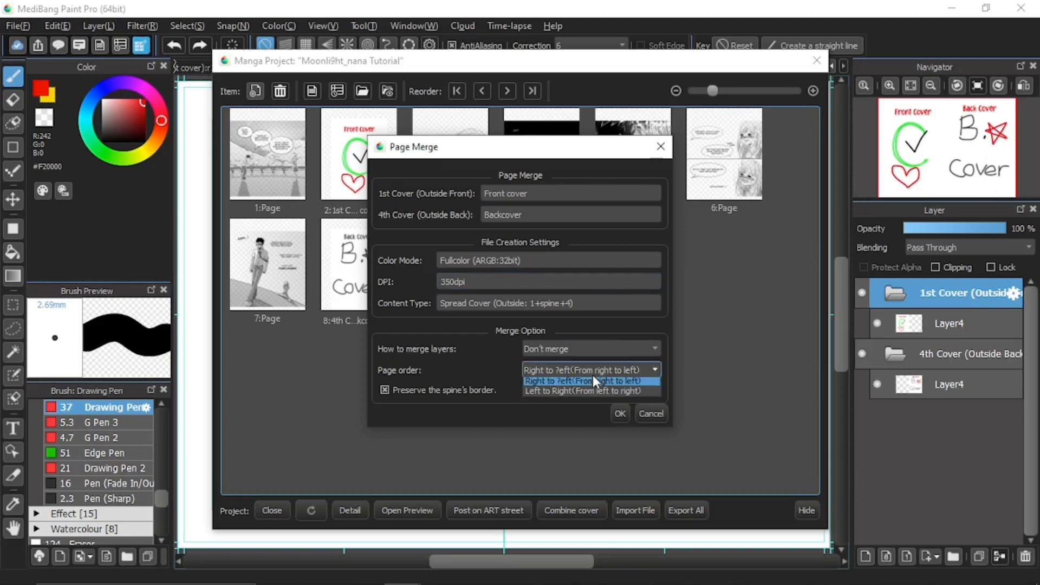
left_click(565, 394)
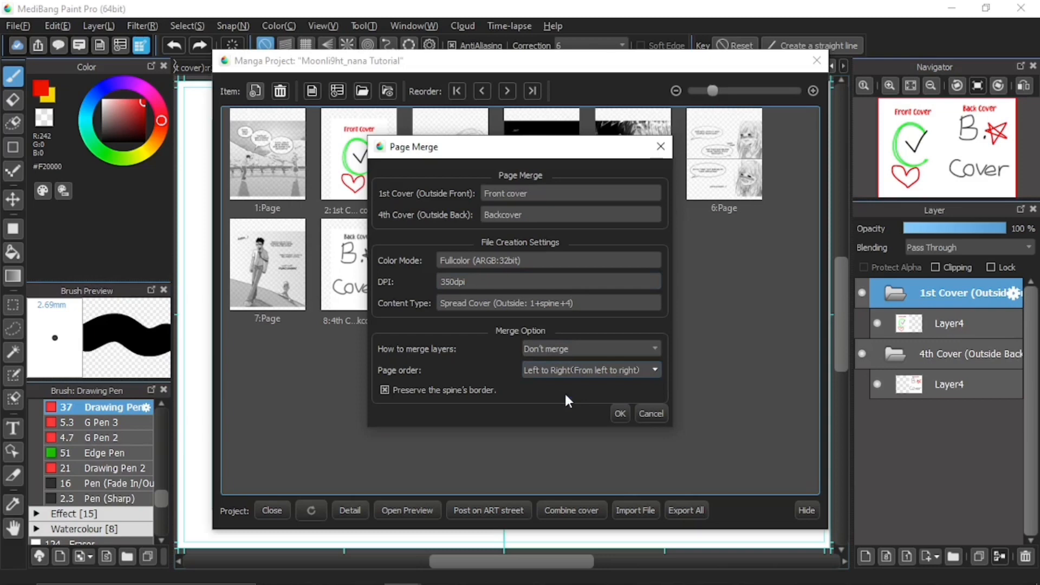
left_click(620, 412)
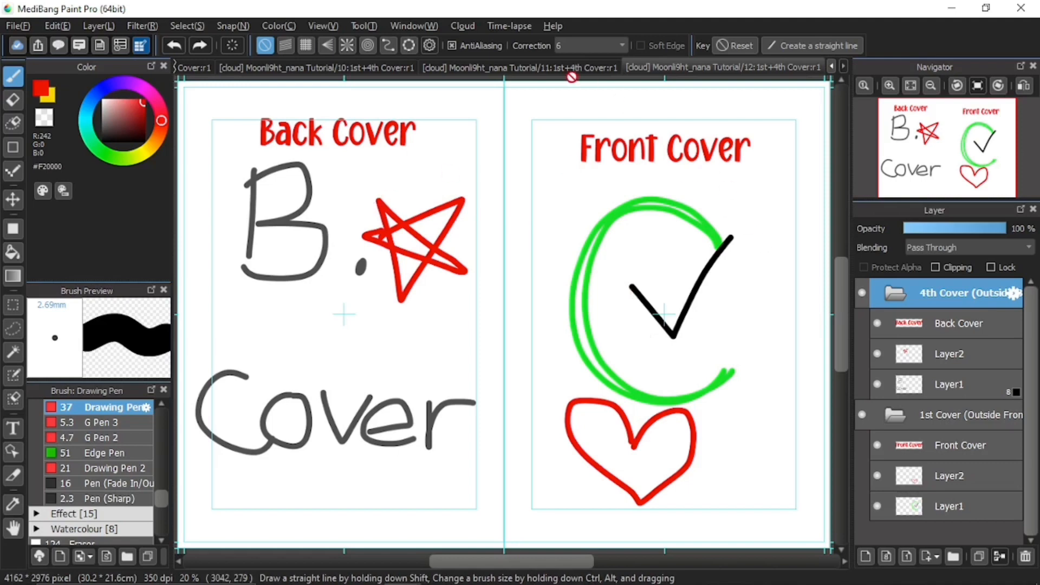
- Compare the cover placement in the left-to-right spread with the right-to-left Merge All spread
left_click(542, 70)
left_click(665, 73)
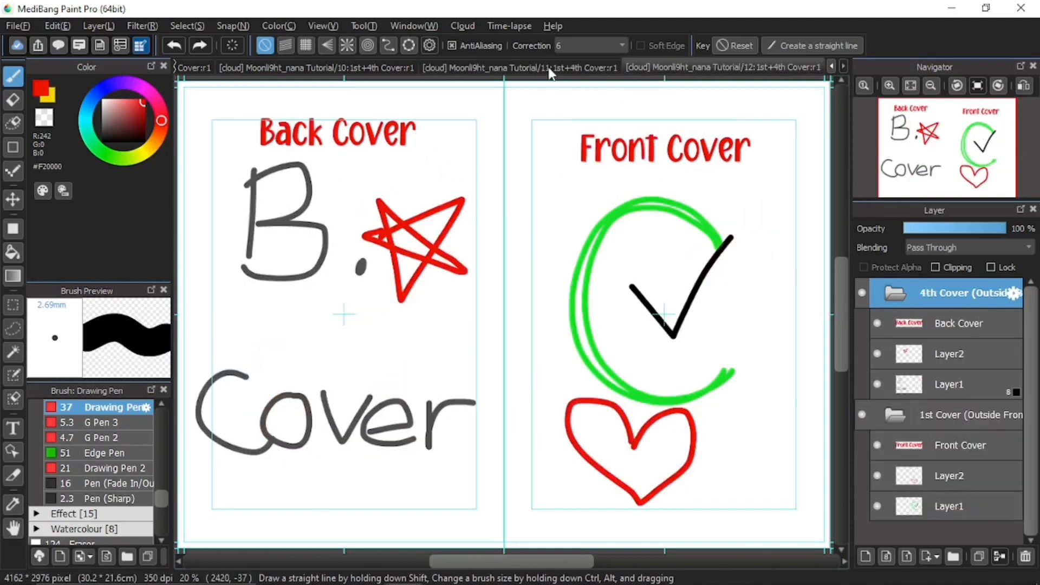
left_click(550, 72)
left_click(662, 73)
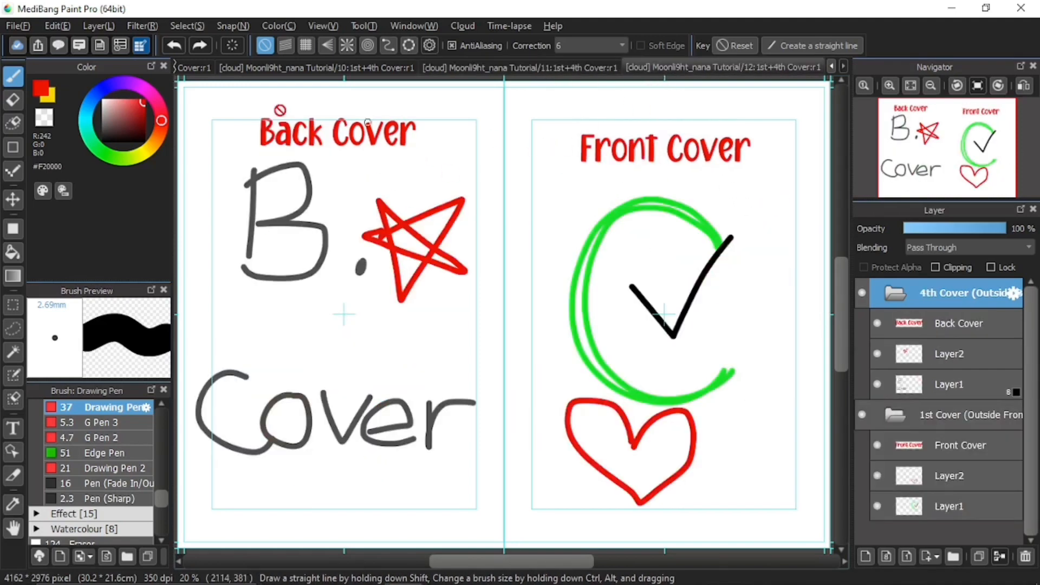
left_click(140, 46)
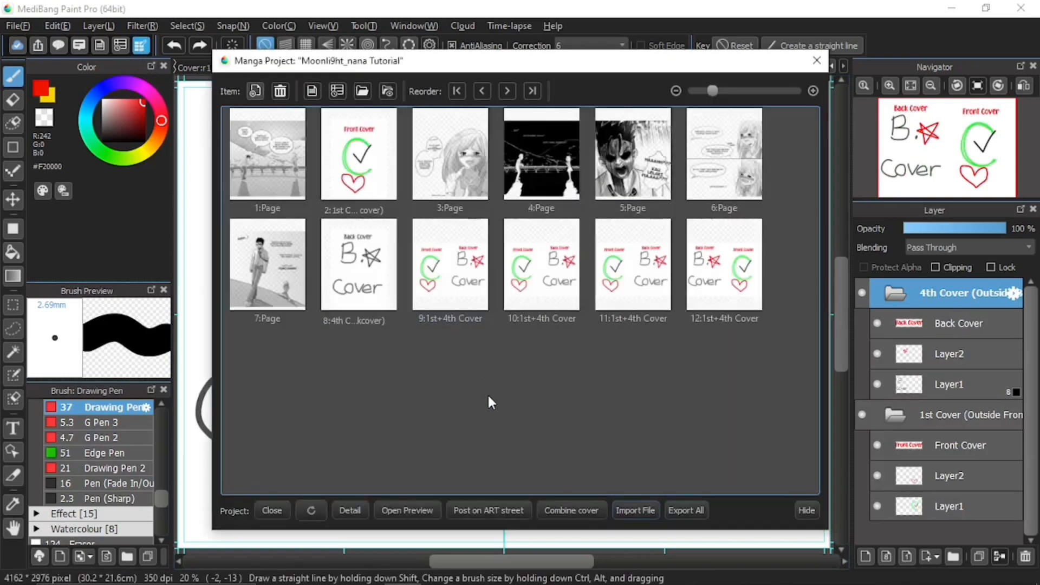
left_click(578, 510)
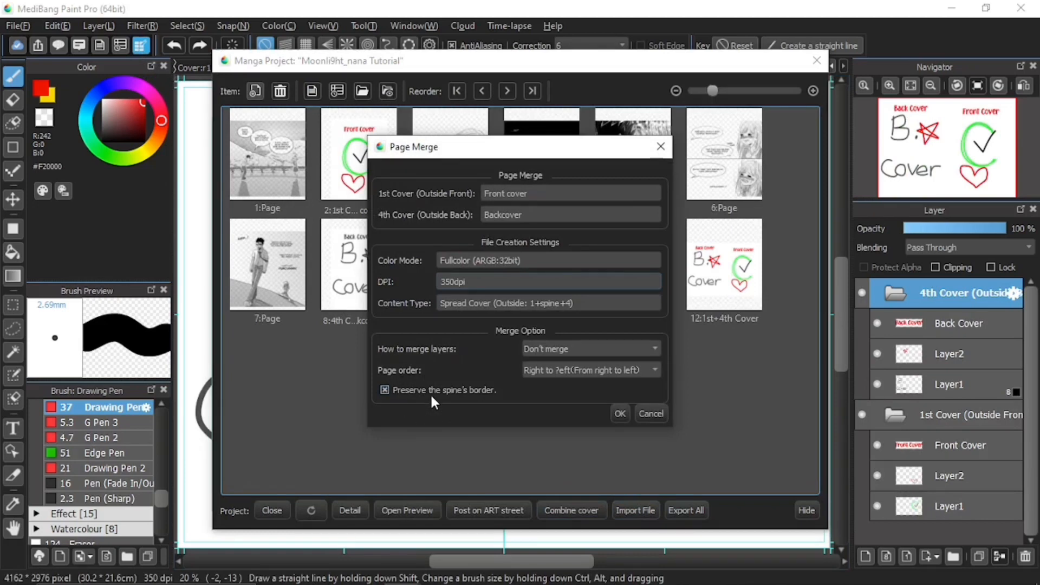
left_click(651, 413)
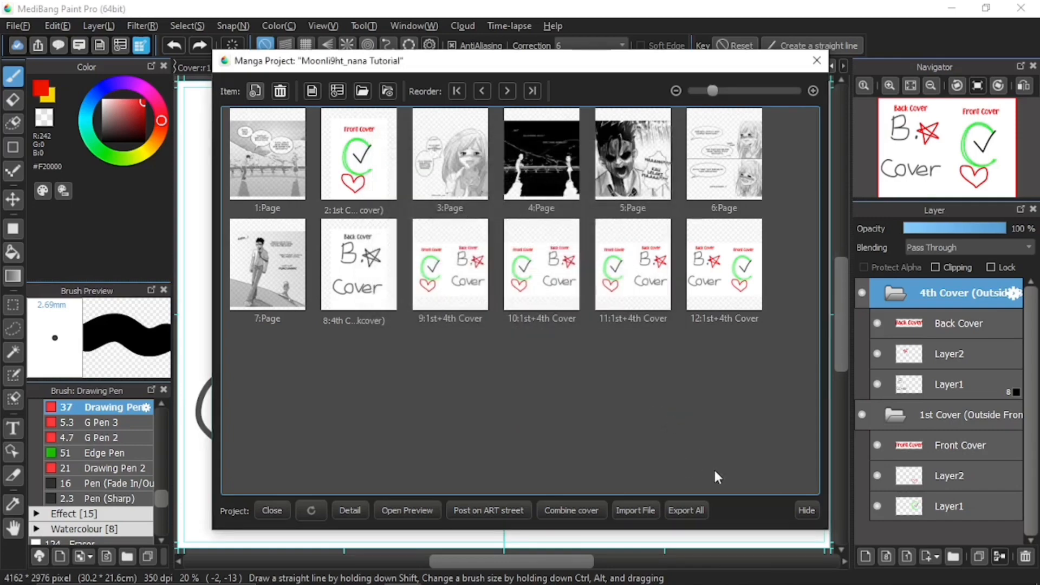
left_click(802, 509)
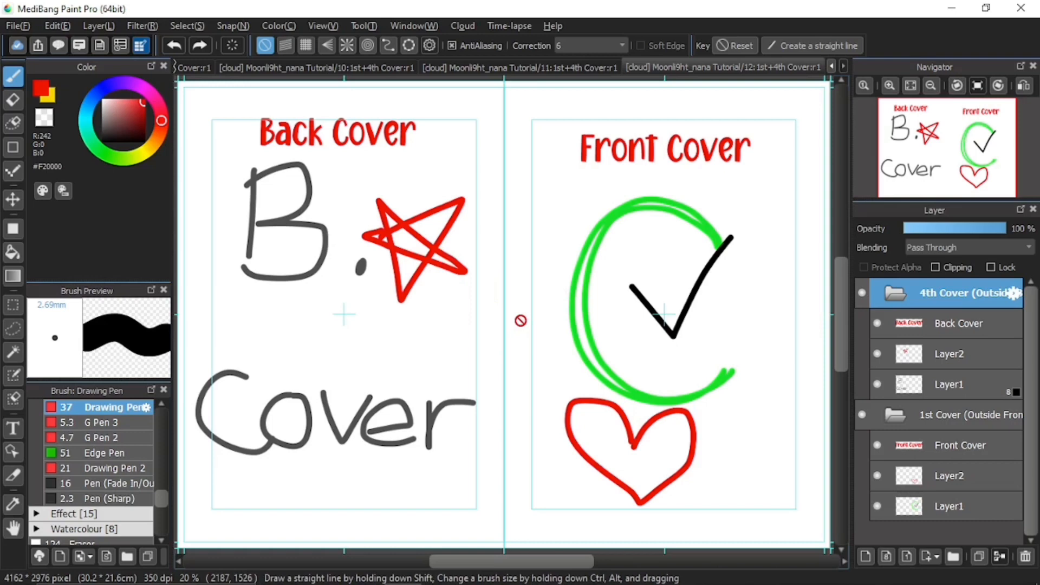
- Set the manga project's default spine width to 2 cm in its page size settings
left_click(690, 64)
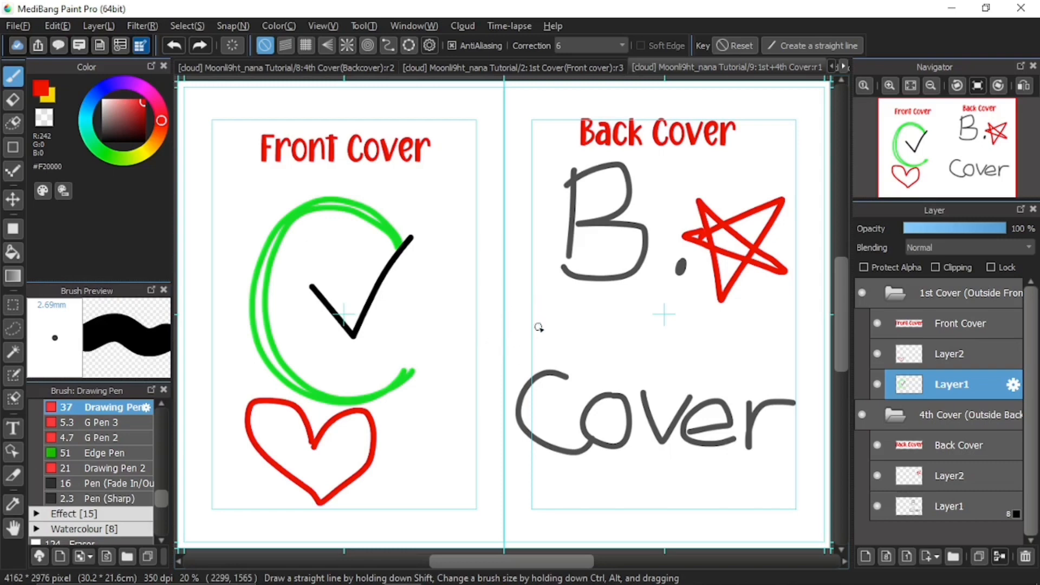
left_click(140, 46)
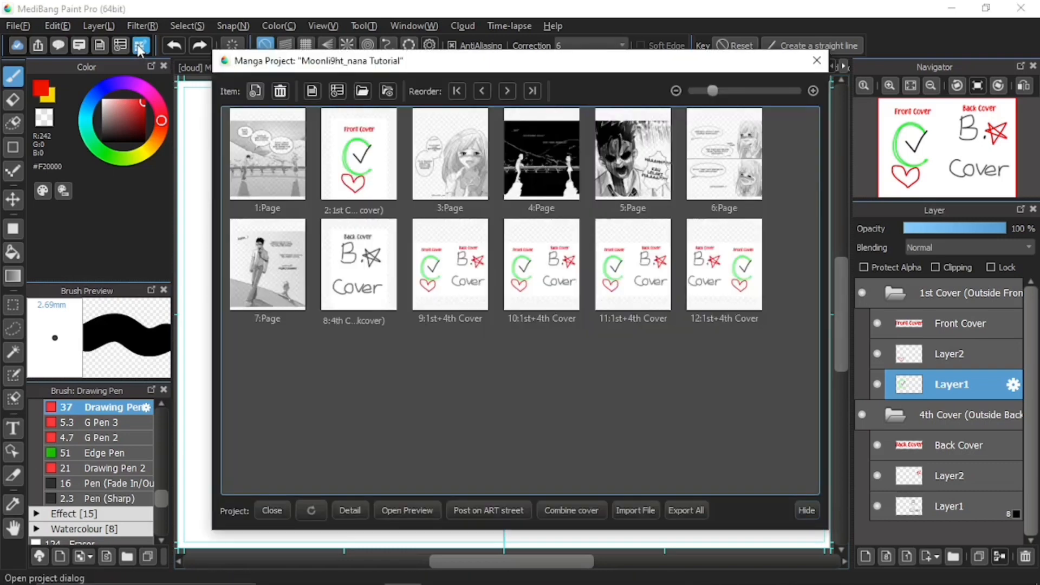
left_click(350, 510)
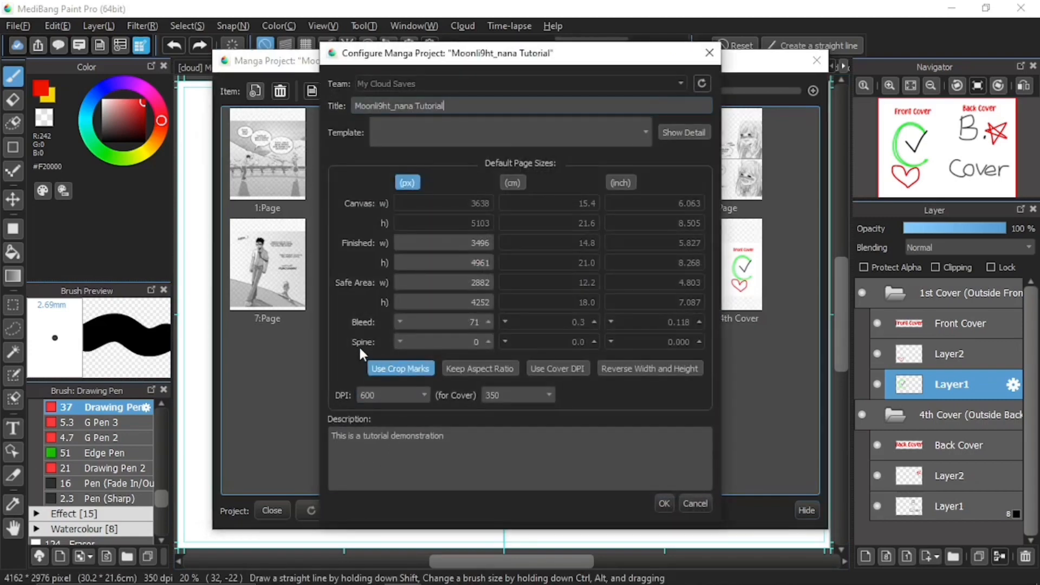
left_click(477, 342)
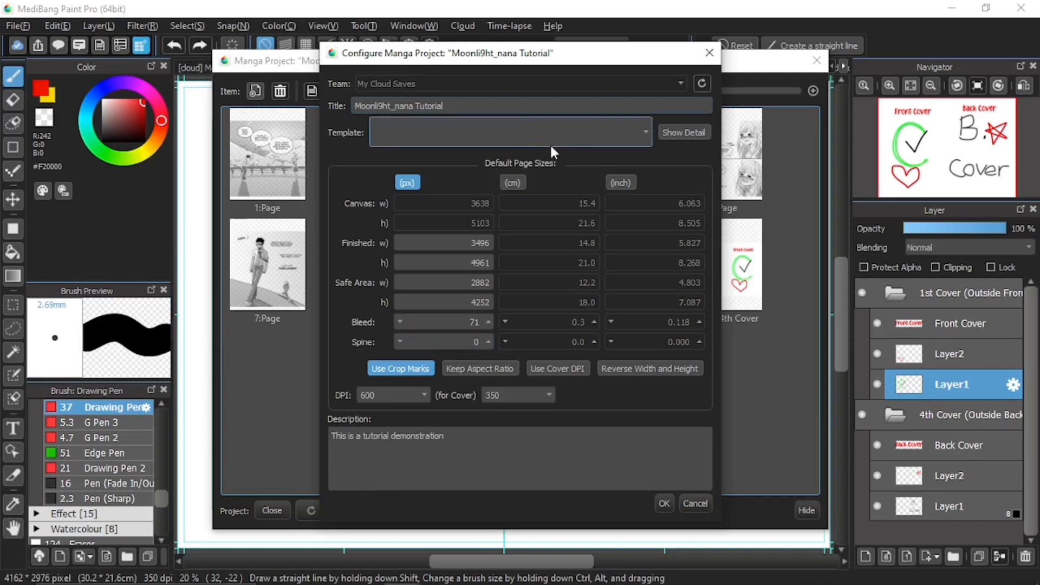
left_click(518, 180)
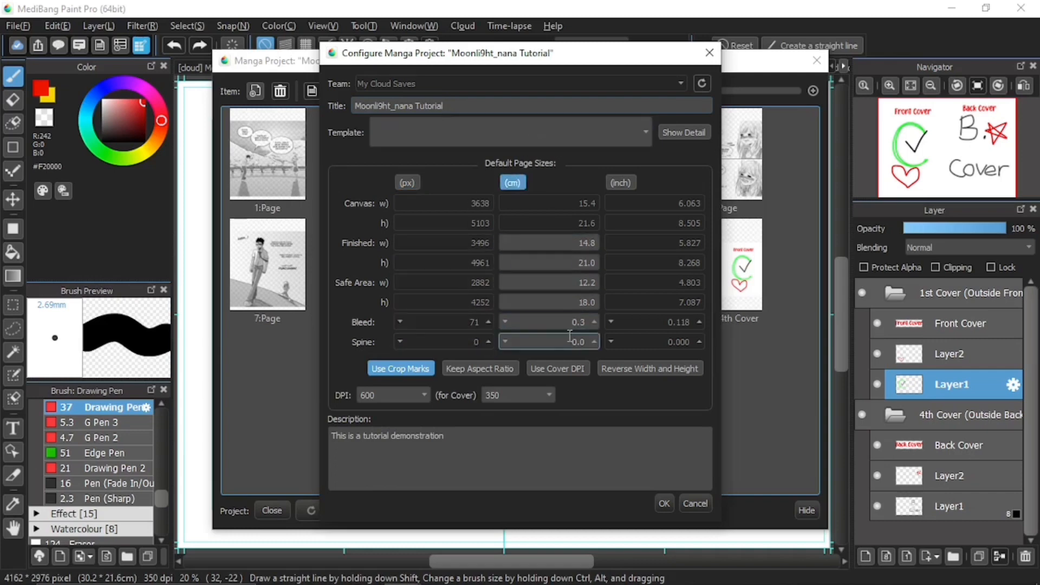
left_click_drag(570, 341, 594, 345)
type("2")
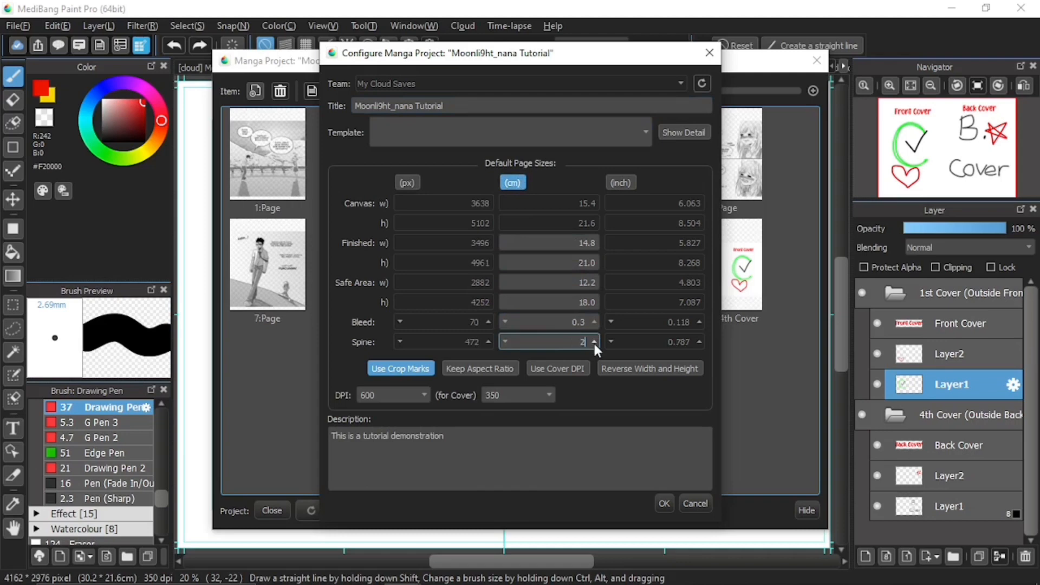
left_click(580, 442)
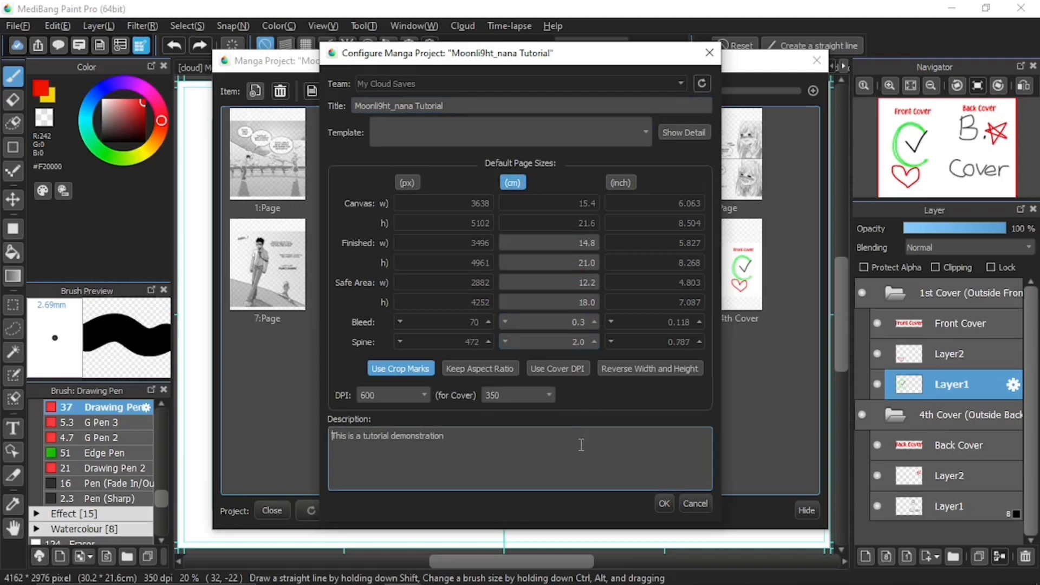
left_click(664, 502)
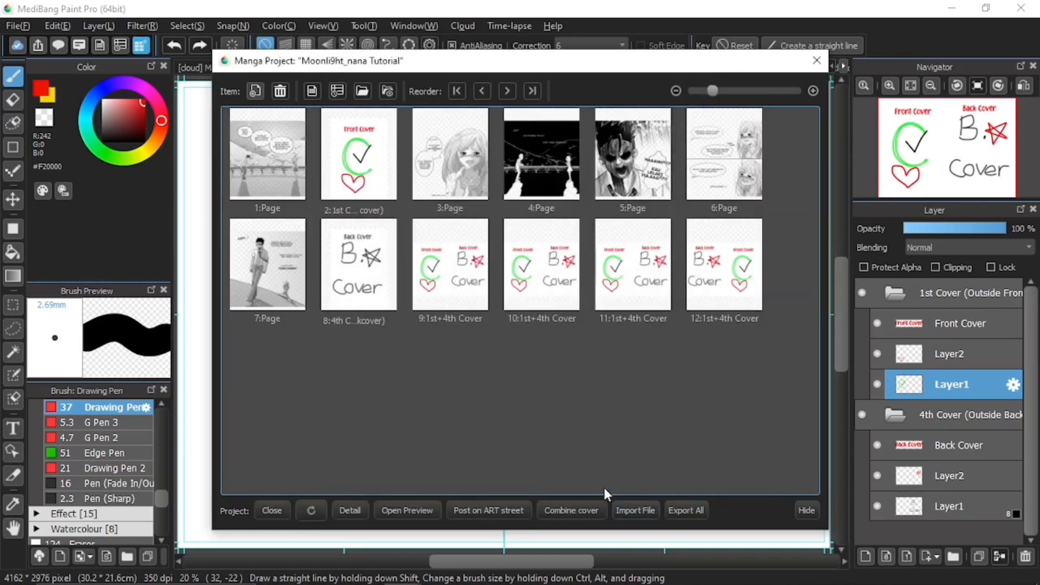
- Combine the covers into a spread with the 2 cm spine, using Merge All, right-to-left page order and a preserved spine border
left_click(599, 505)
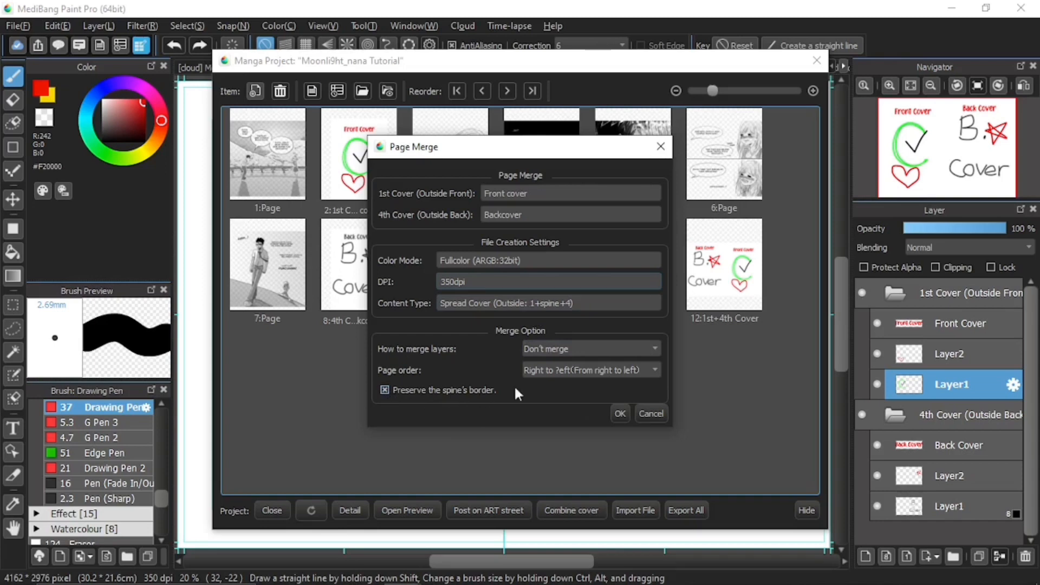
left_click(563, 349)
left_click(541, 383)
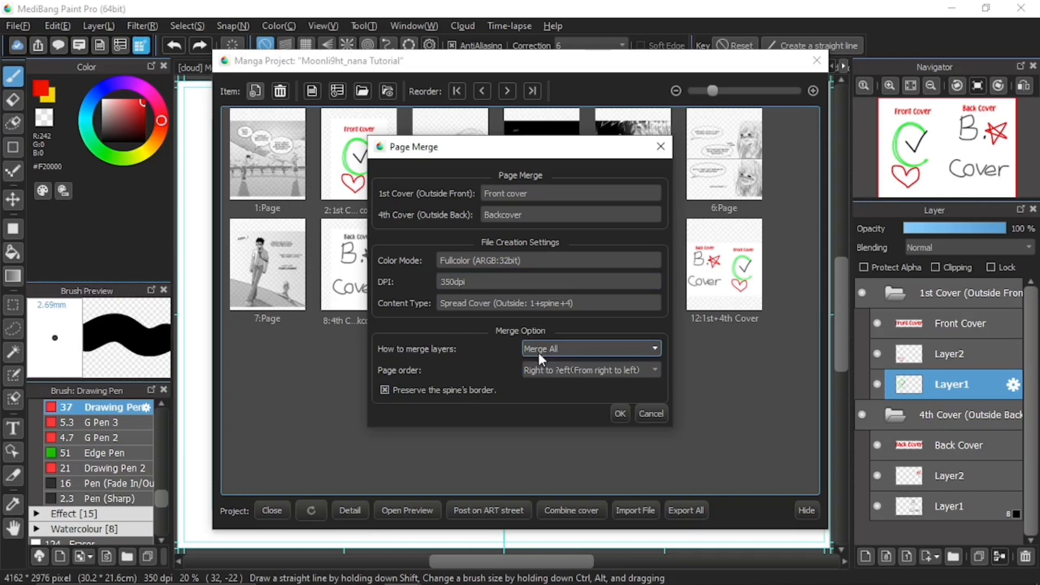
left_click(619, 415)
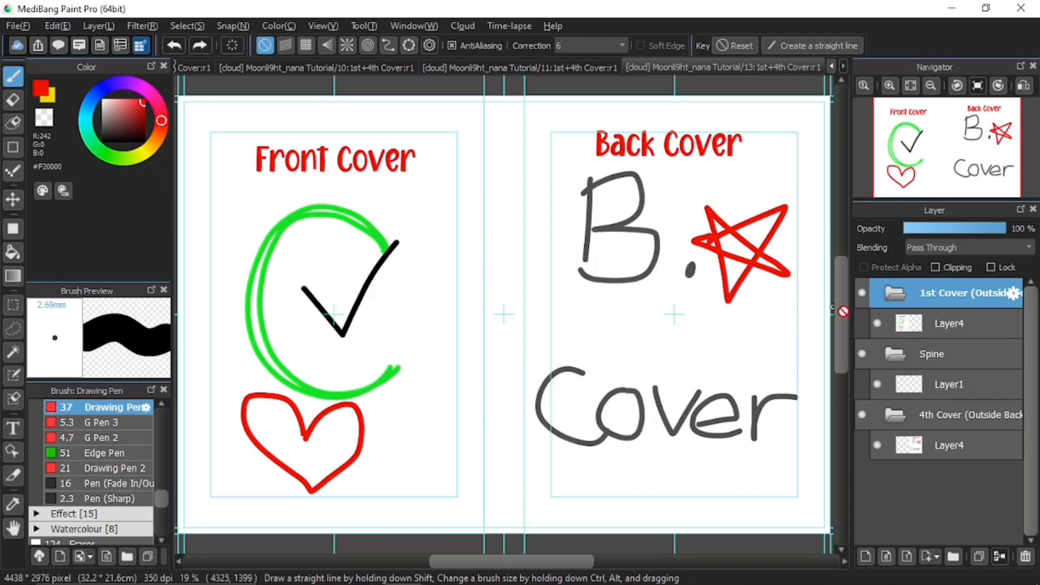
- Rename the Spine folder in the new spread cover as Ticked Spine
left_click(941, 356)
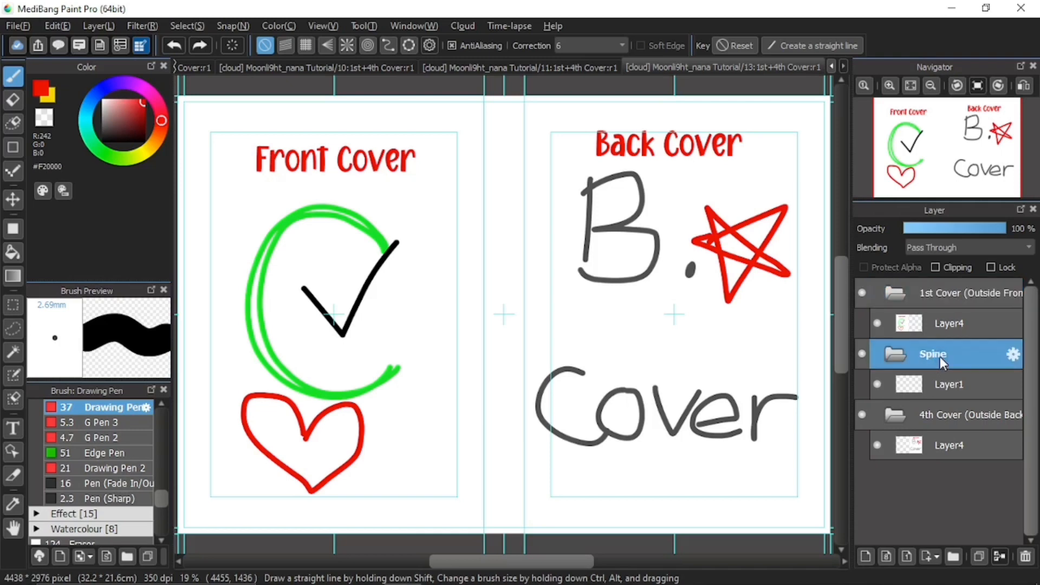
double_click(940, 356)
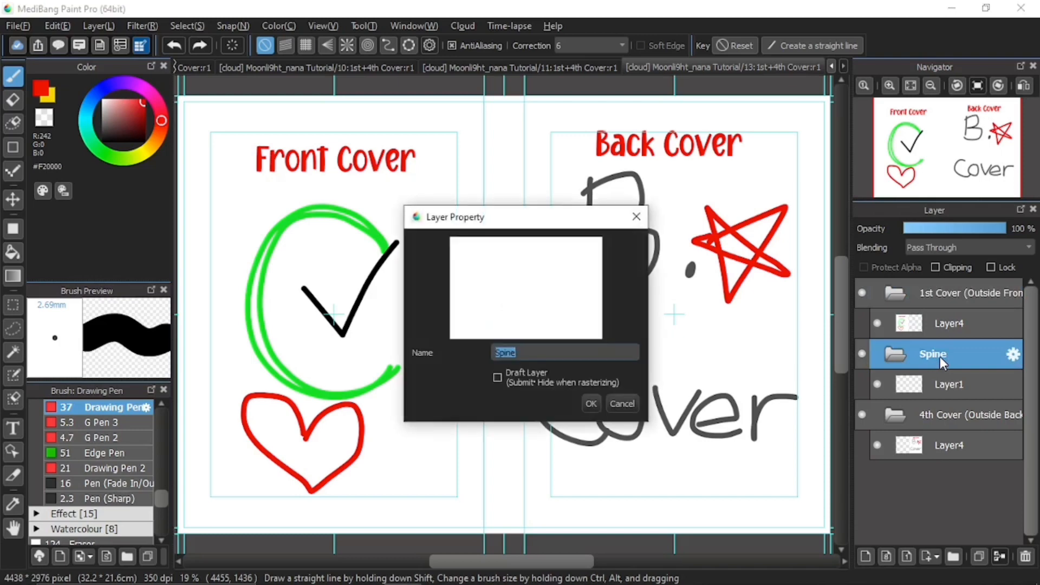
type("Ticked Spine")
key("Return")
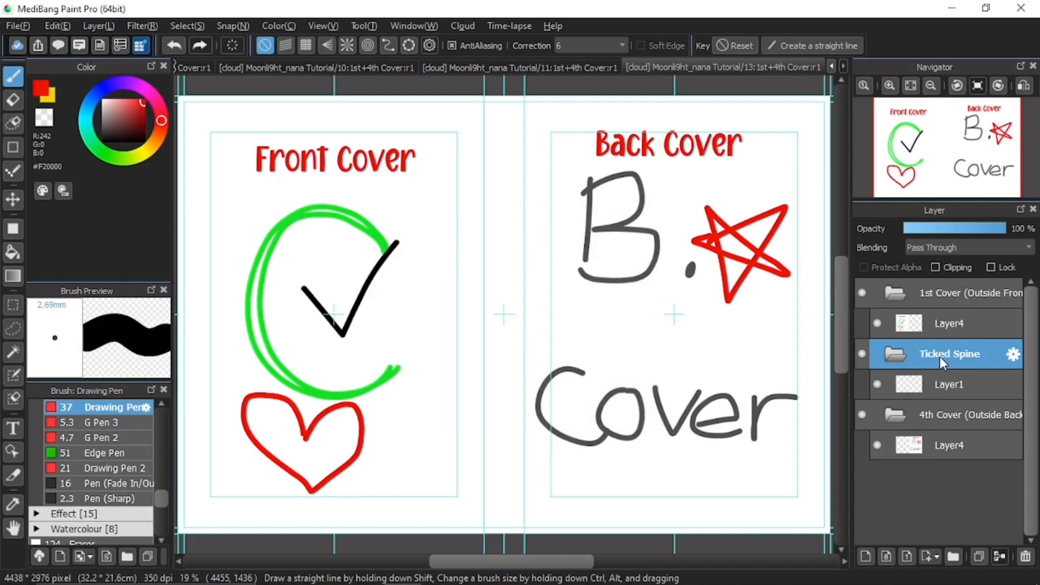
- Move the Ticked Spine folder below the 4th Cover folder, with both cover folders collapsed and the spine folder expanded
left_click(895, 354)
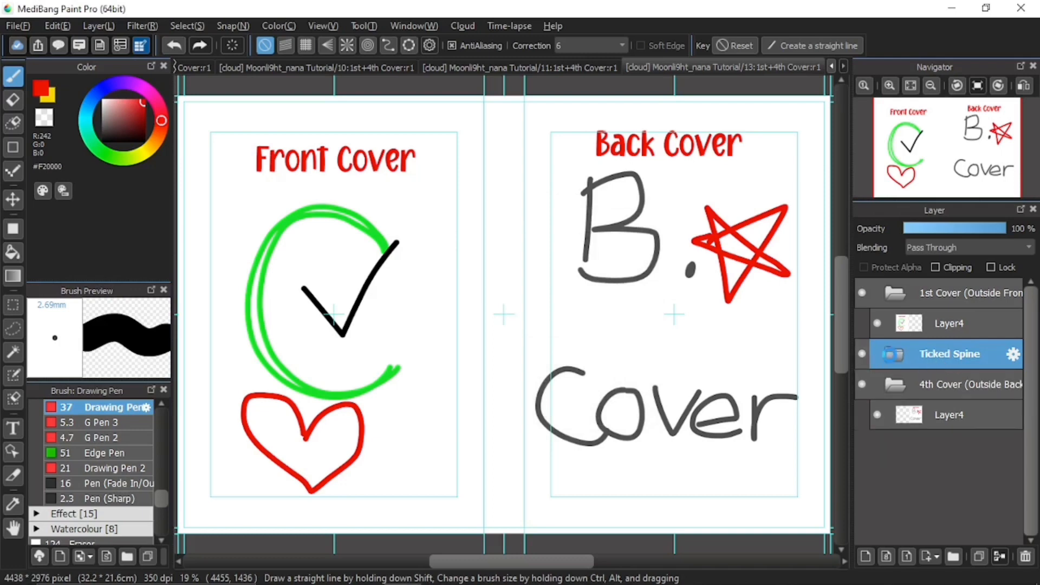
left_click_drag(928, 353, 927, 416)
left_click(899, 355)
left_click(897, 297)
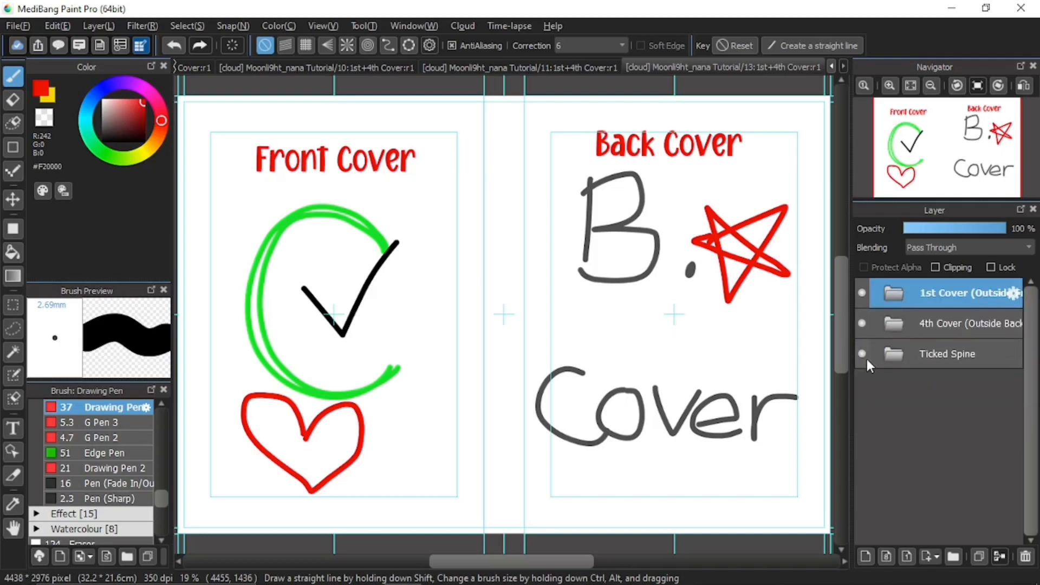
left_click(889, 356)
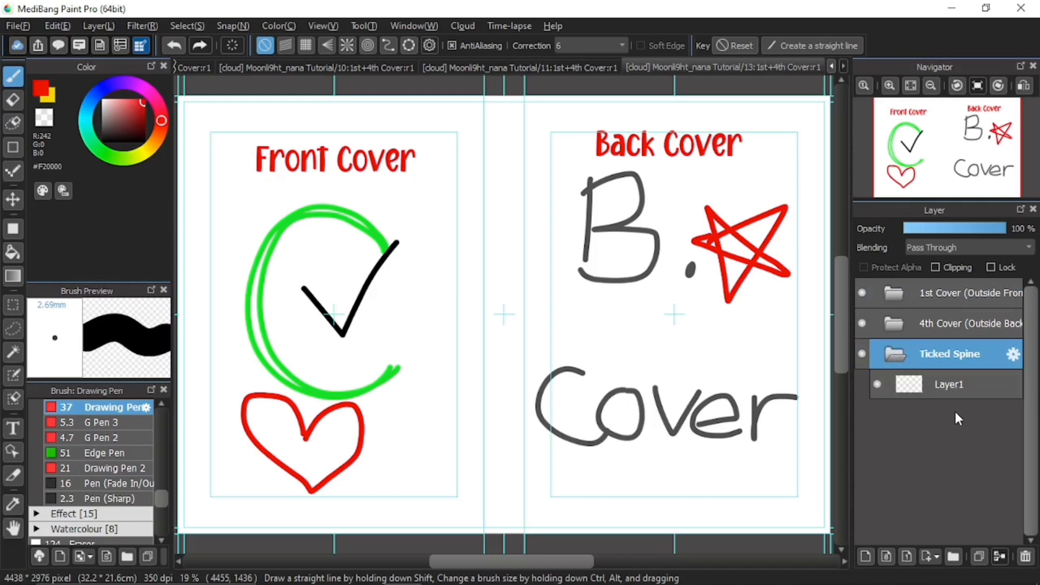
- Combine the covers into another spread using Merge All and right-to-left page order, without preserving the spine's border
left_click(142, 45)
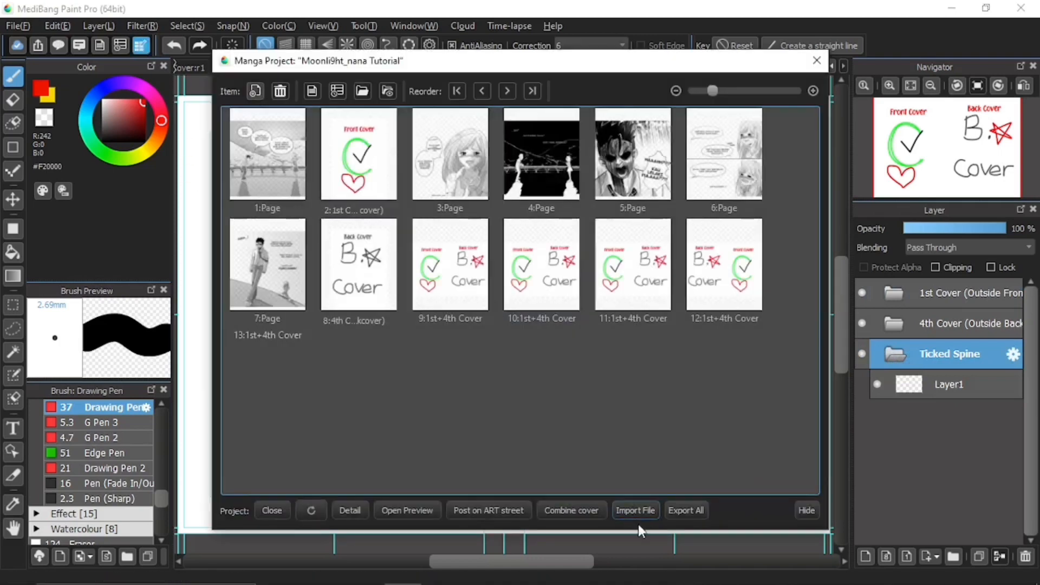
left_click(580, 514)
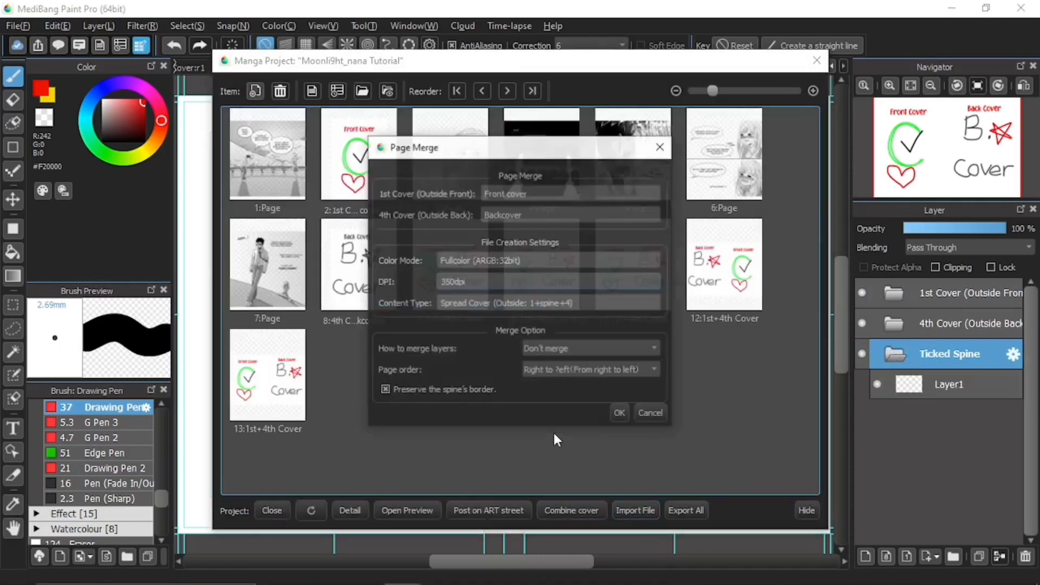
left_click(384, 390)
left_click(548, 348)
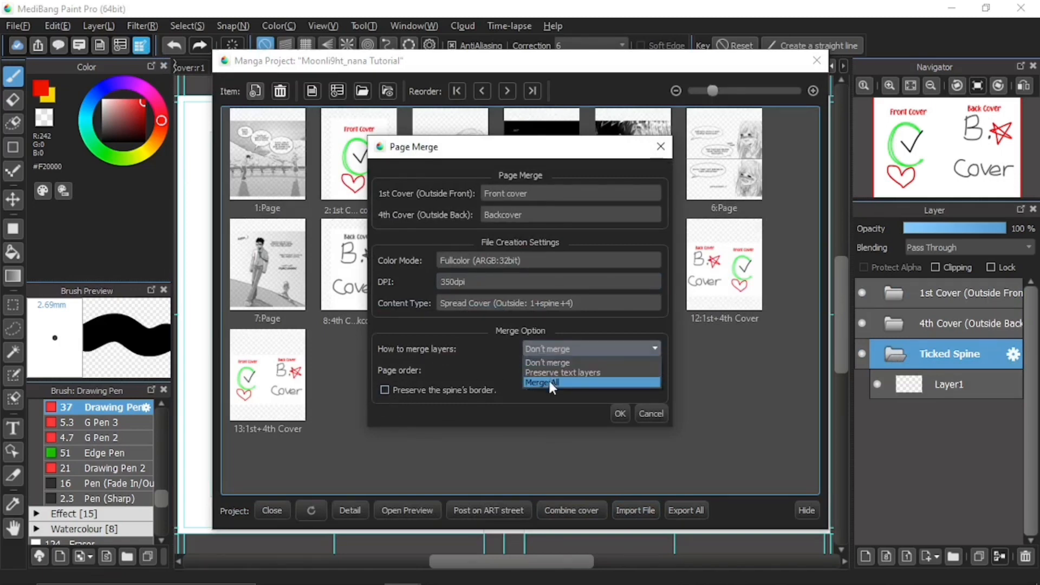
left_click(550, 381)
left_click(620, 413)
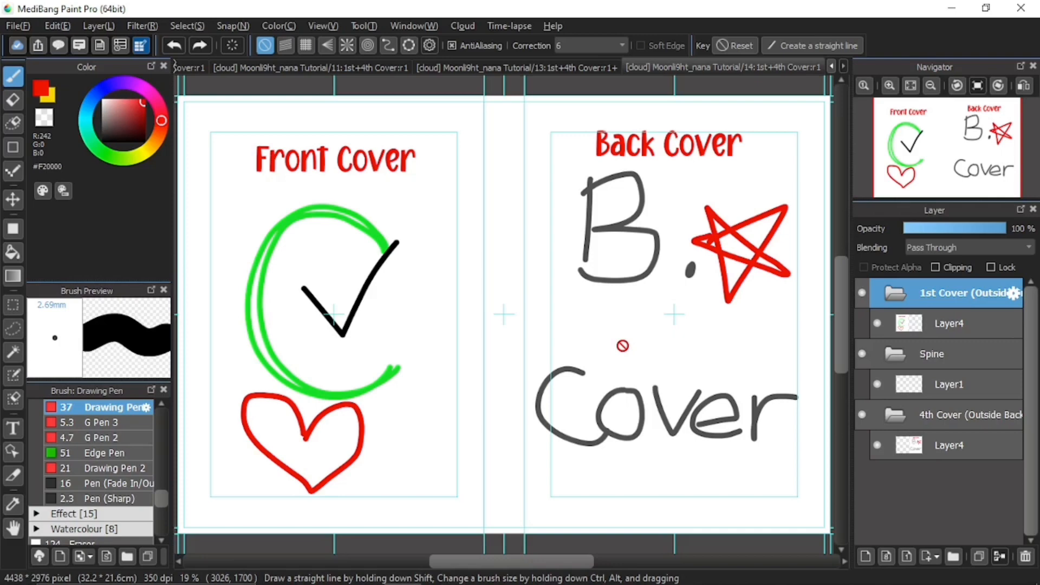
- Rename the new spread's Spine folder as Unticked Spine and move it below the collapsed 4th Cover folder
left_click(954, 362)
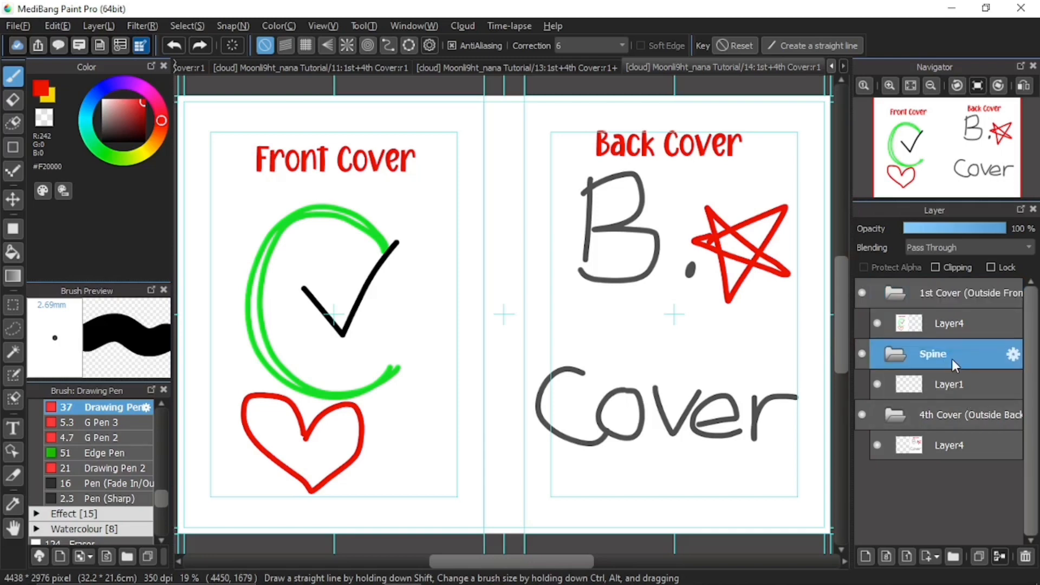
double_click(951, 358)
type("U")
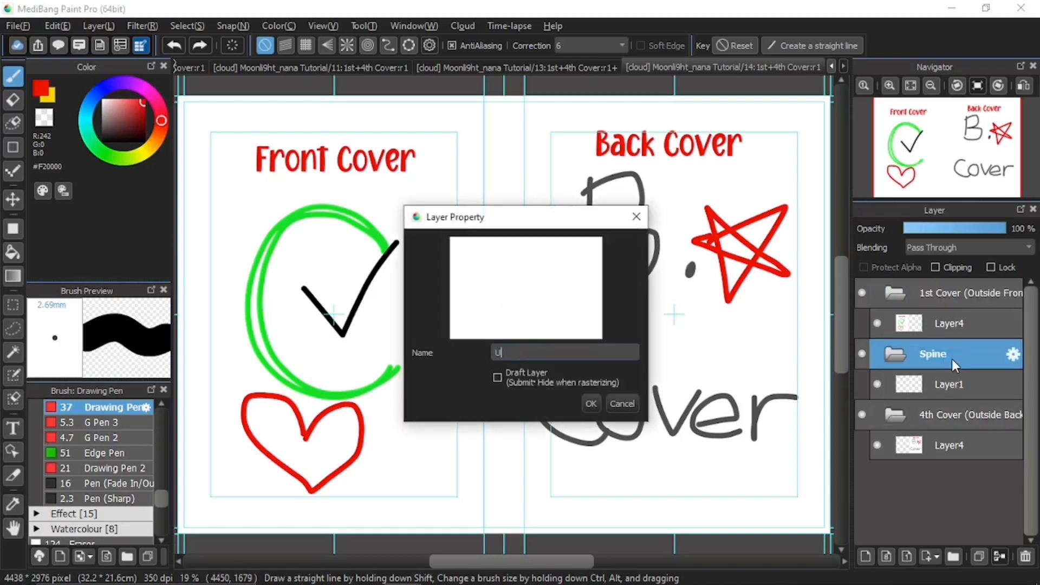
type("ntitked Spine")
left_click(591, 404)
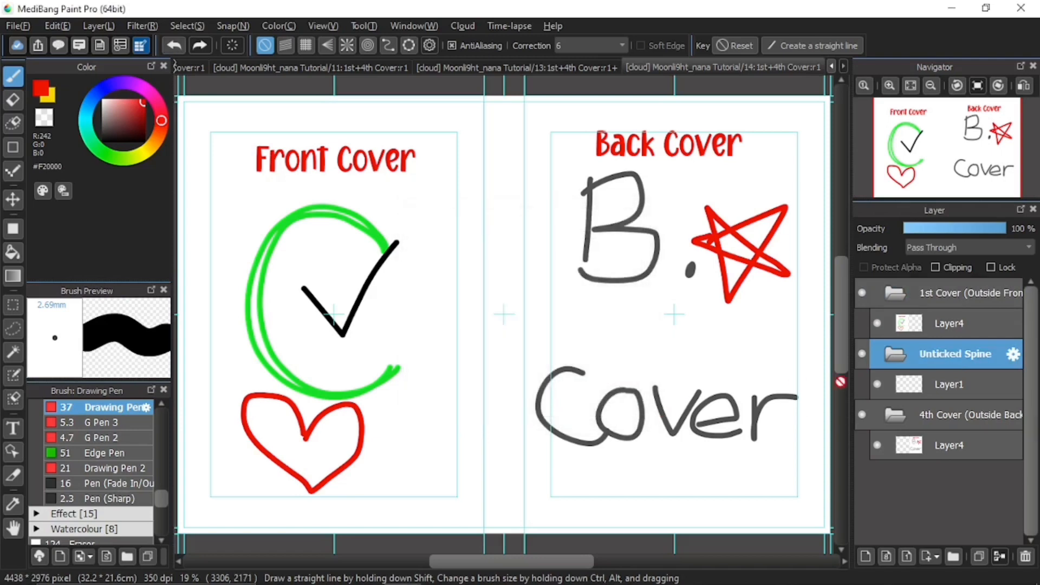
left_click(887, 415)
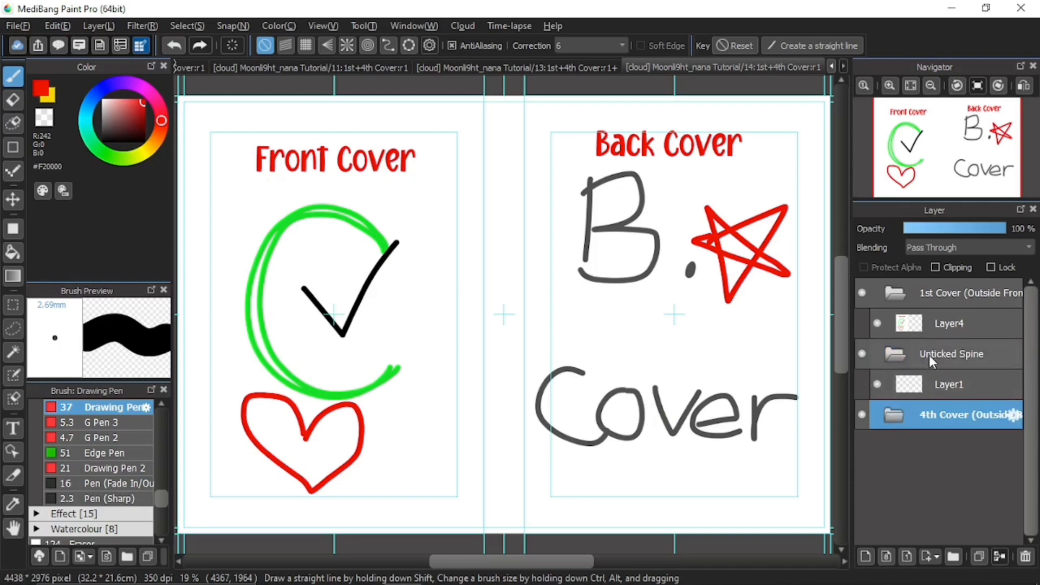
left_click_drag(928, 355, 929, 431)
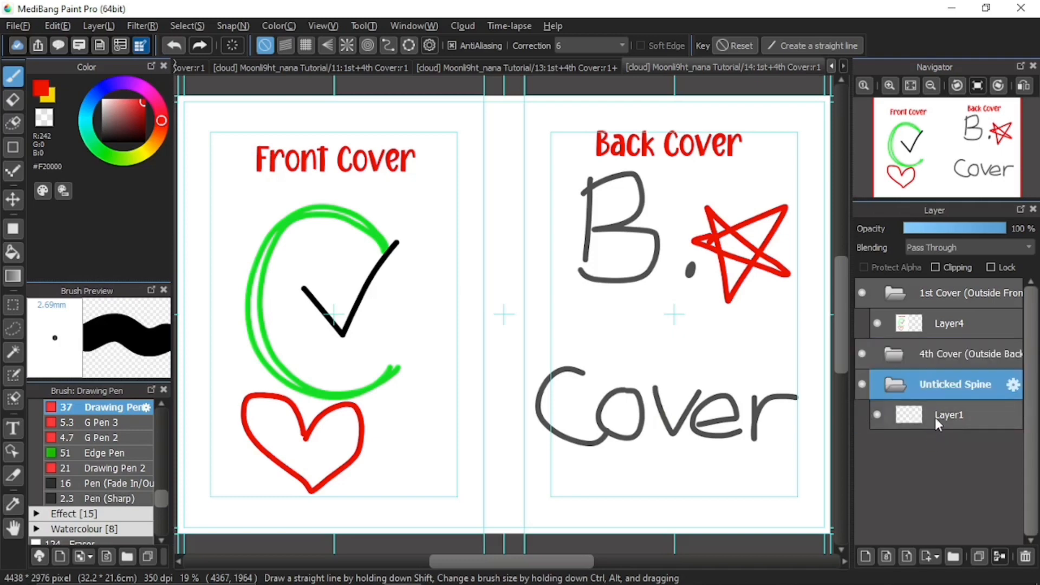
- Bucket-fill the spine area with yellow (#F2D400) on Layer1 of the Unticked Spine folder
left_click(935, 417)
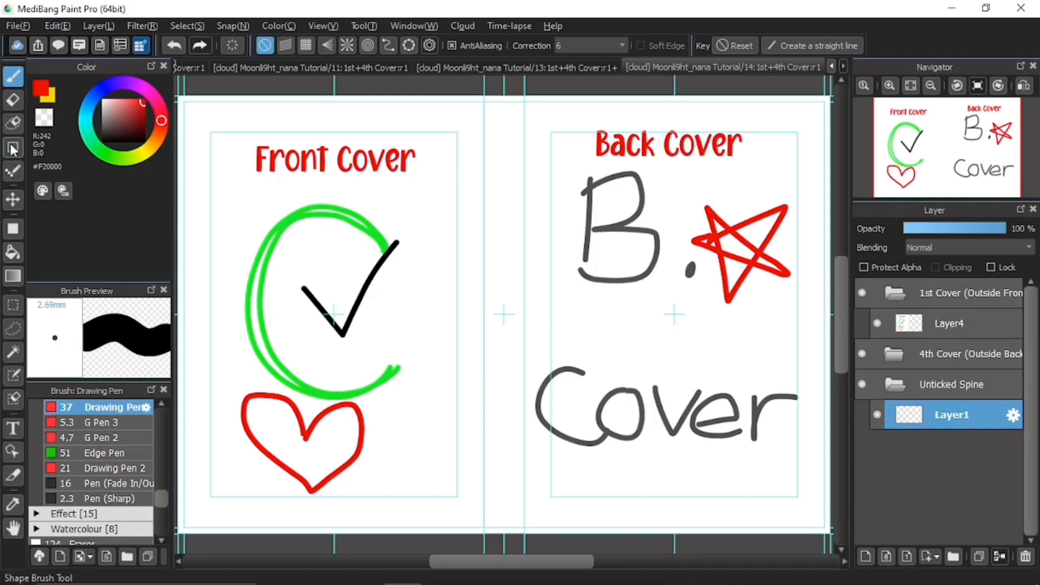
key("x")
left_click(13, 252)
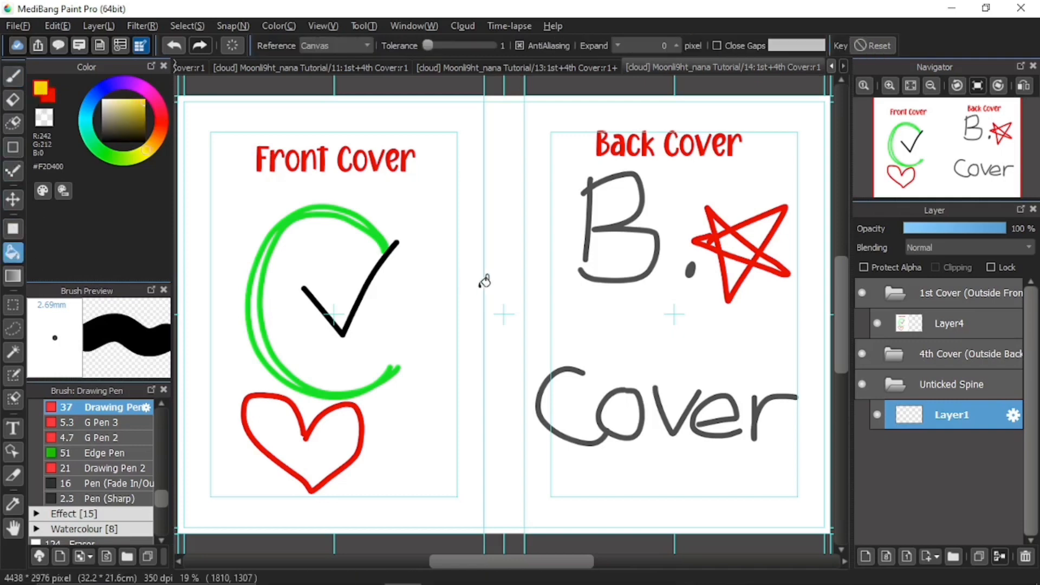
left_click(521, 399)
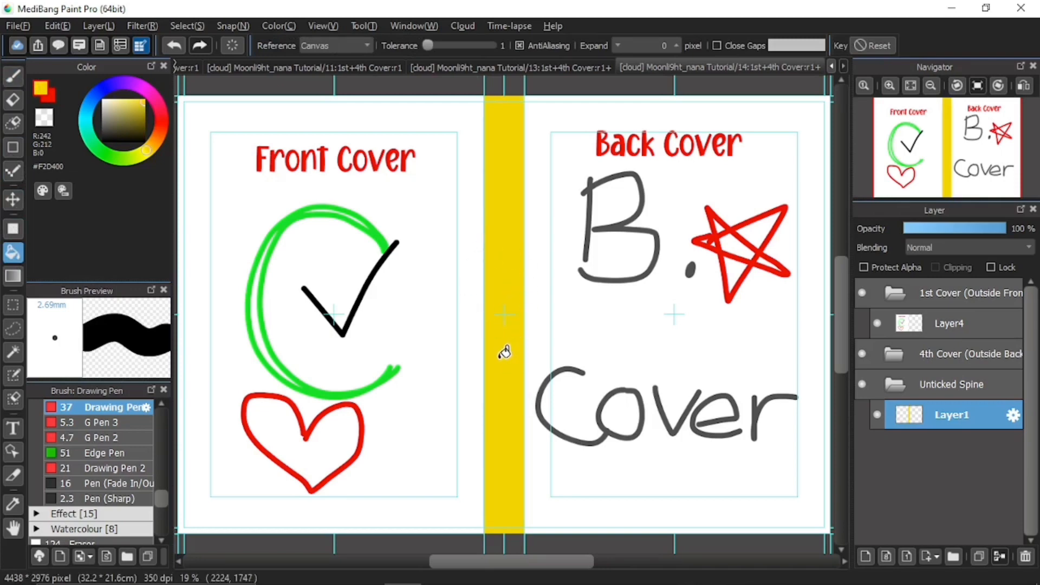
scroll(502, 352, "up", 3)
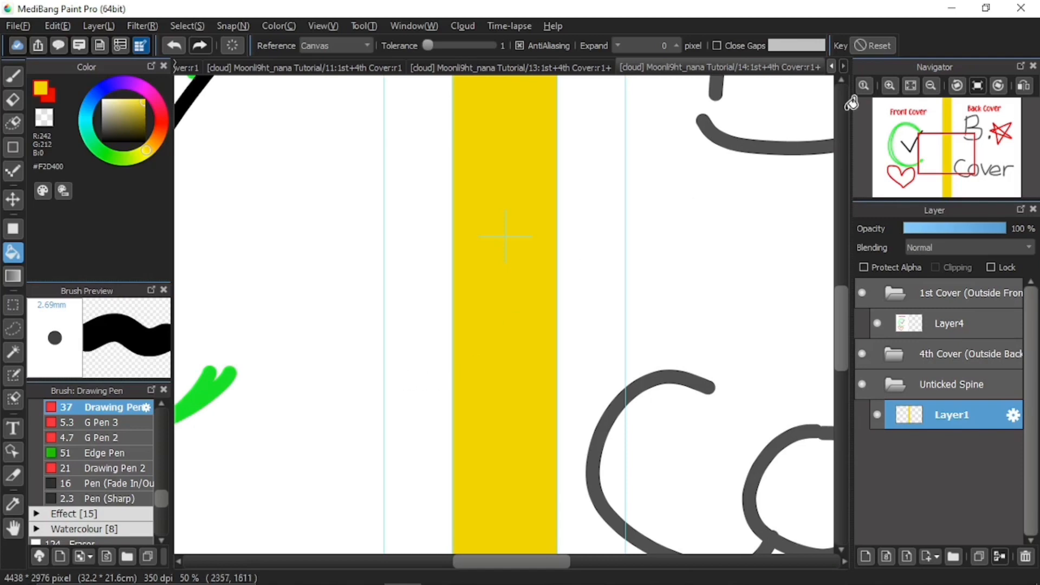
left_click(911, 86)
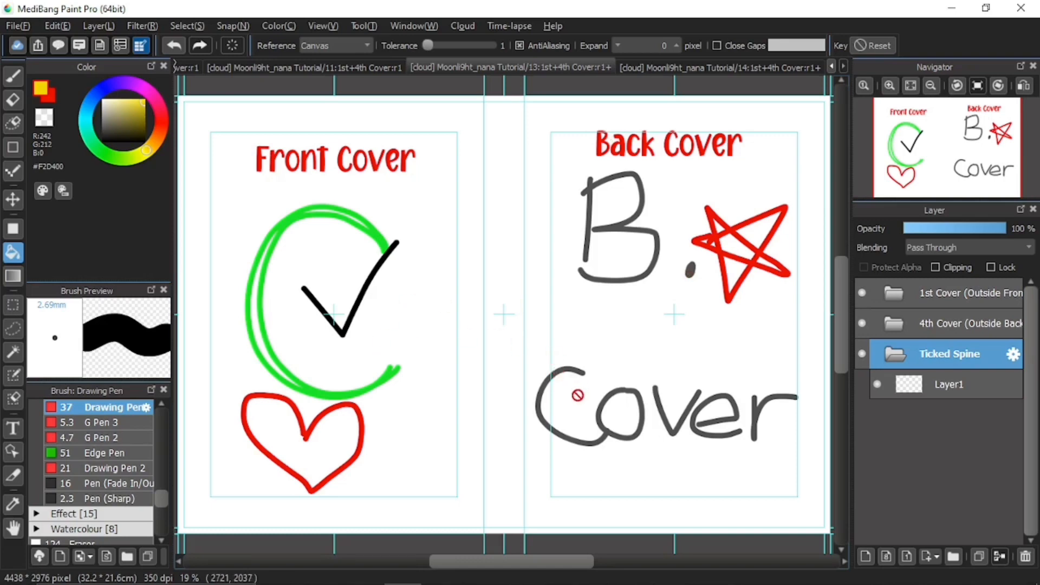
- Fill the spine area with the same yellow on Layer1 of the Ticked Spine folder in the preserved-border spread
left_click(959, 384)
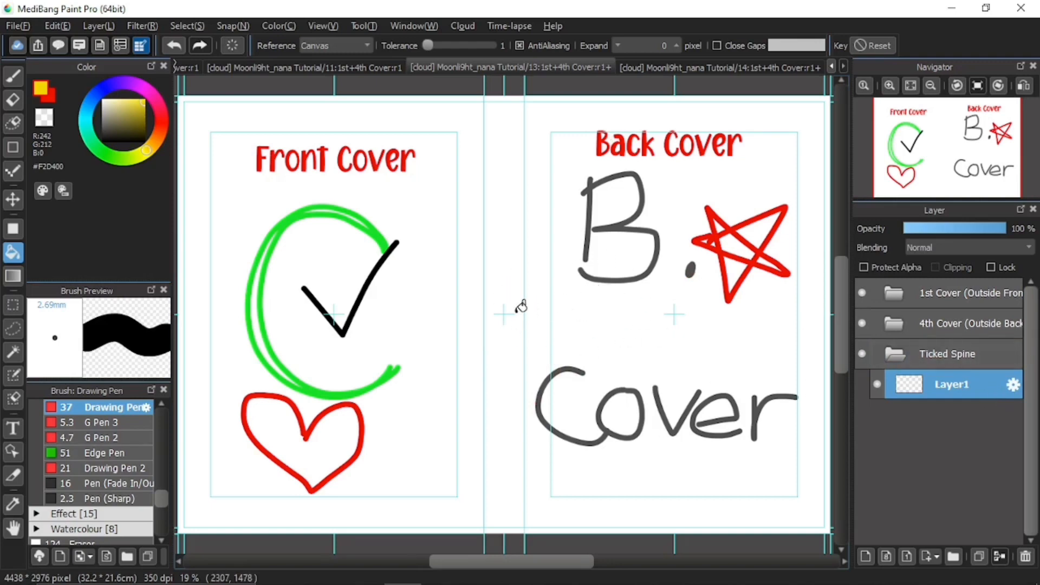
left_click(530, 375)
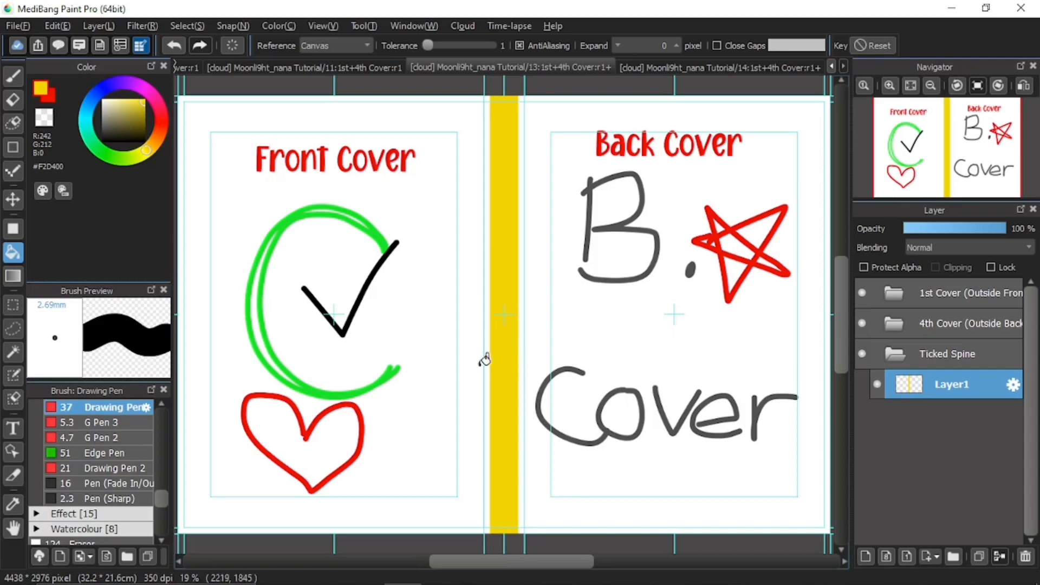
key("ctrl+alt+0")
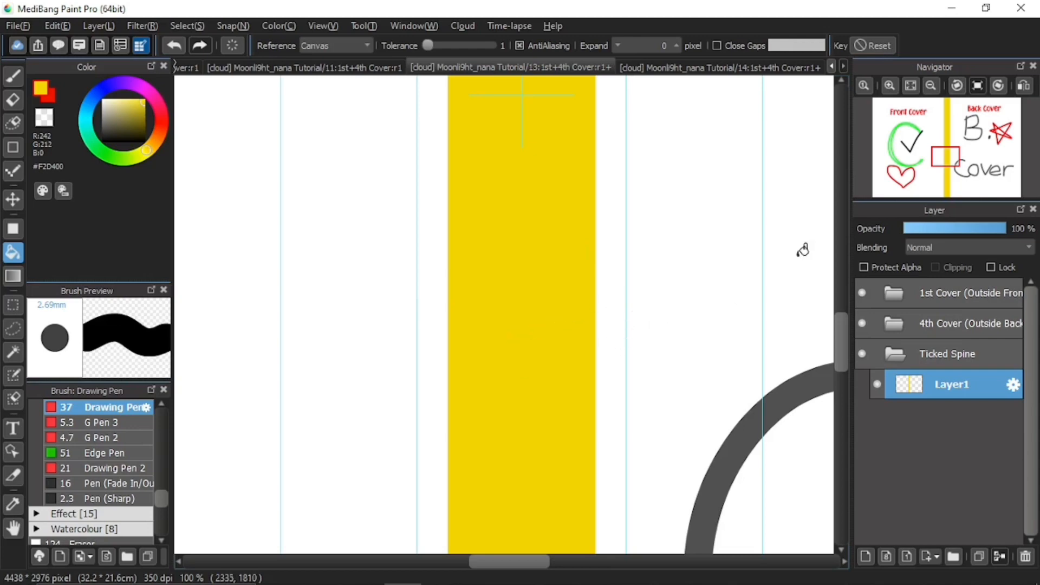
- Compare the yellow spine fill against the guide lines in the Unticked Spine and Ticked Spine spreads
left_click(661, 73)
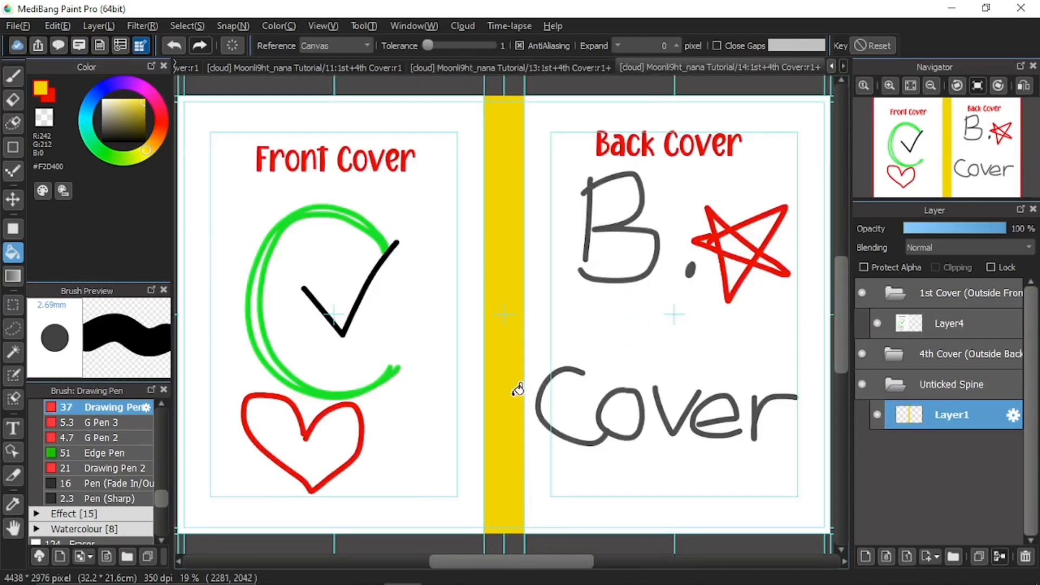
scroll(515, 390, "up", 2)
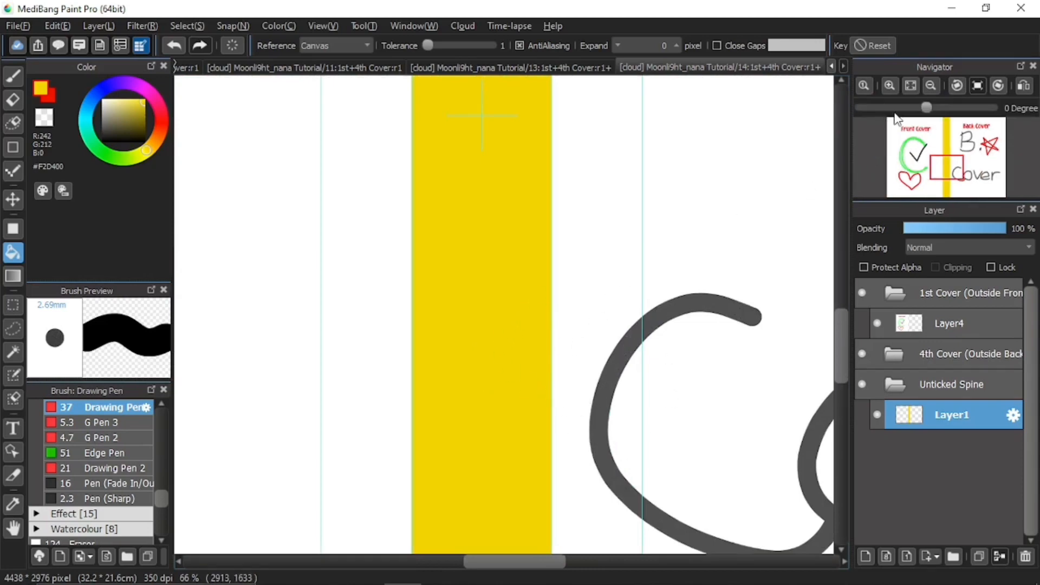
left_click(911, 83)
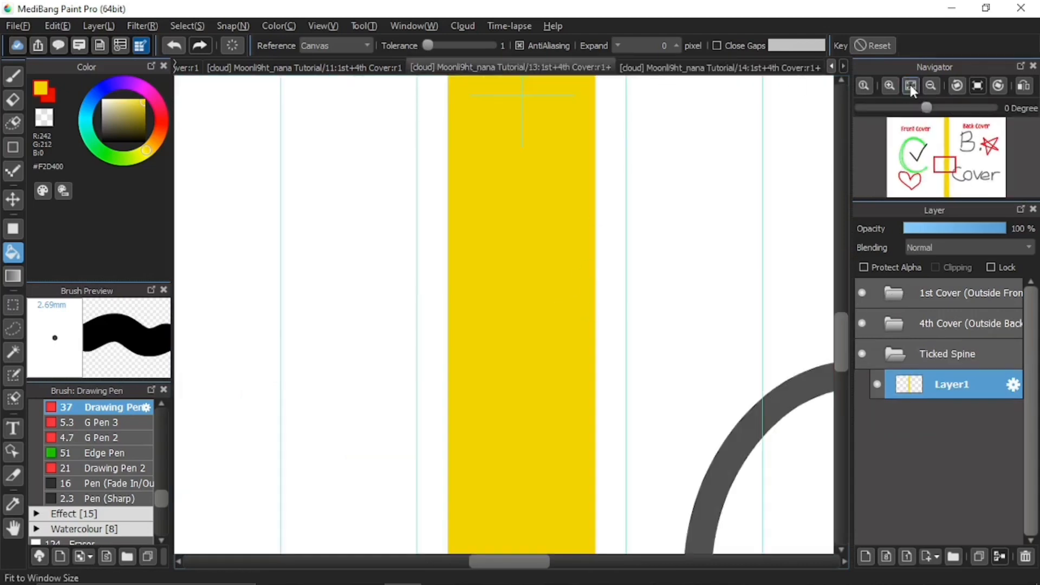
left_click(911, 84)
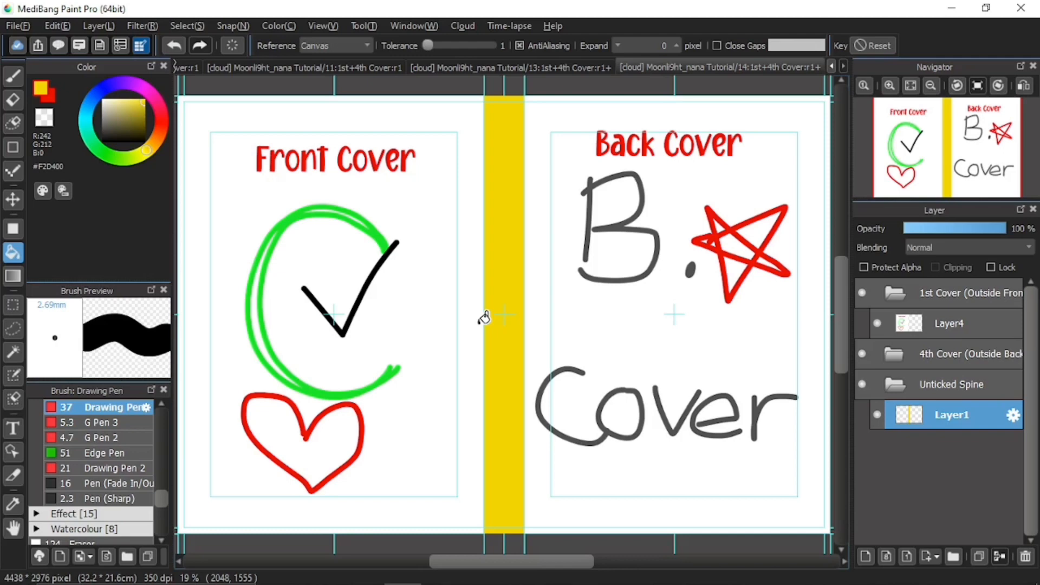
left_click(528, 66)
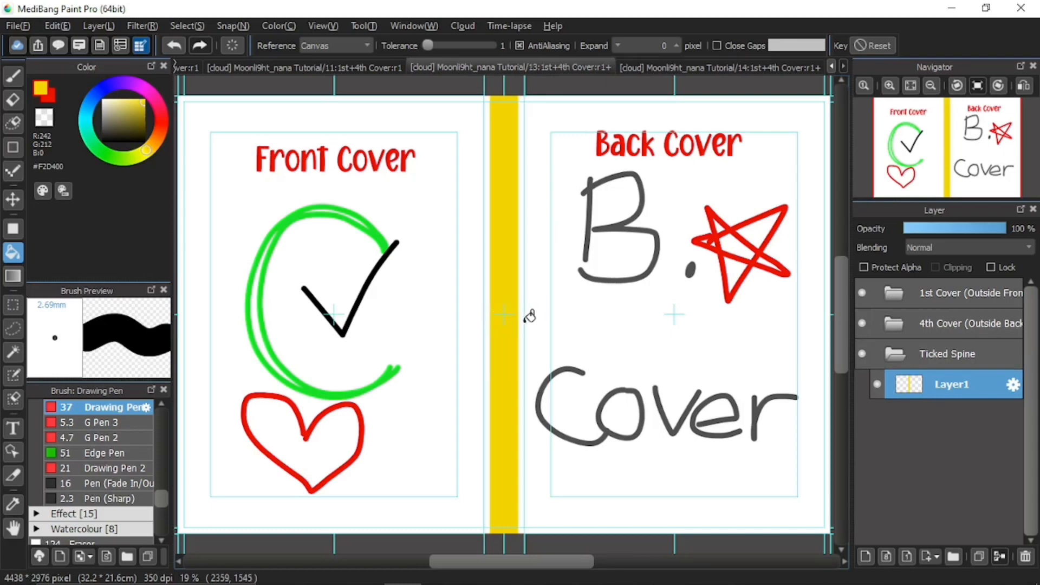
scroll(529, 317, "up", 1)
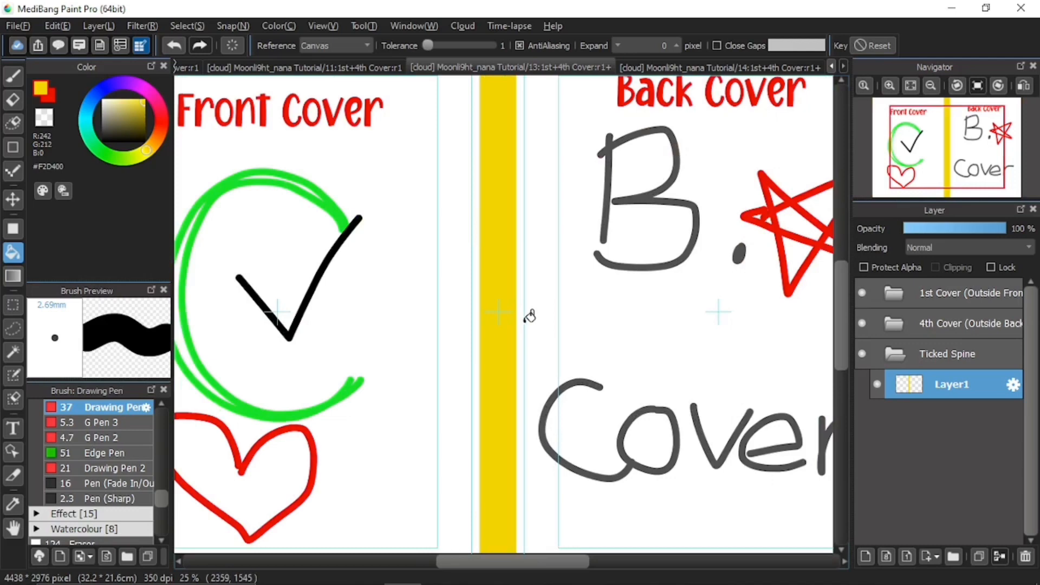
left_click(912, 86)
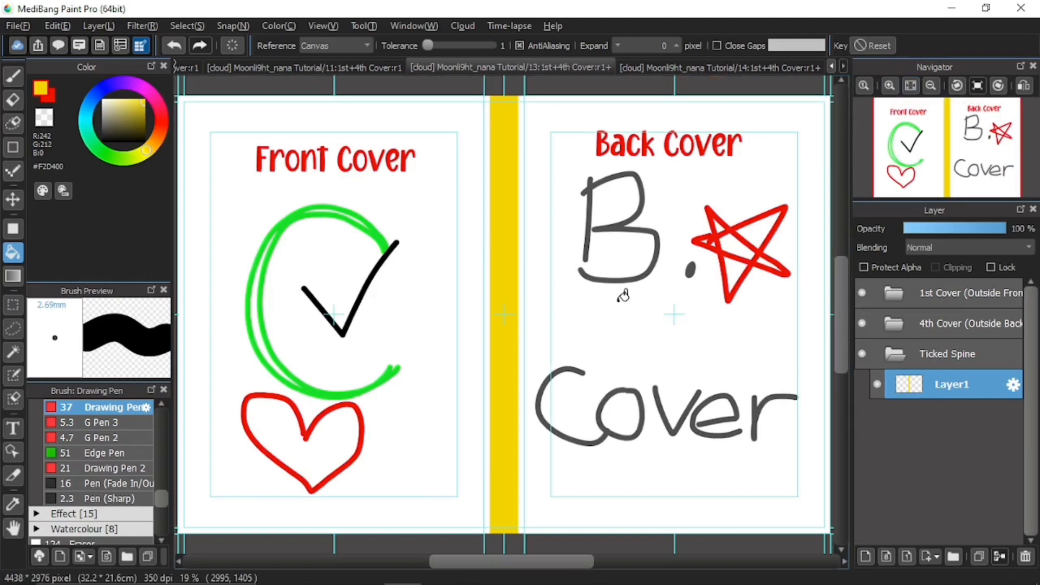